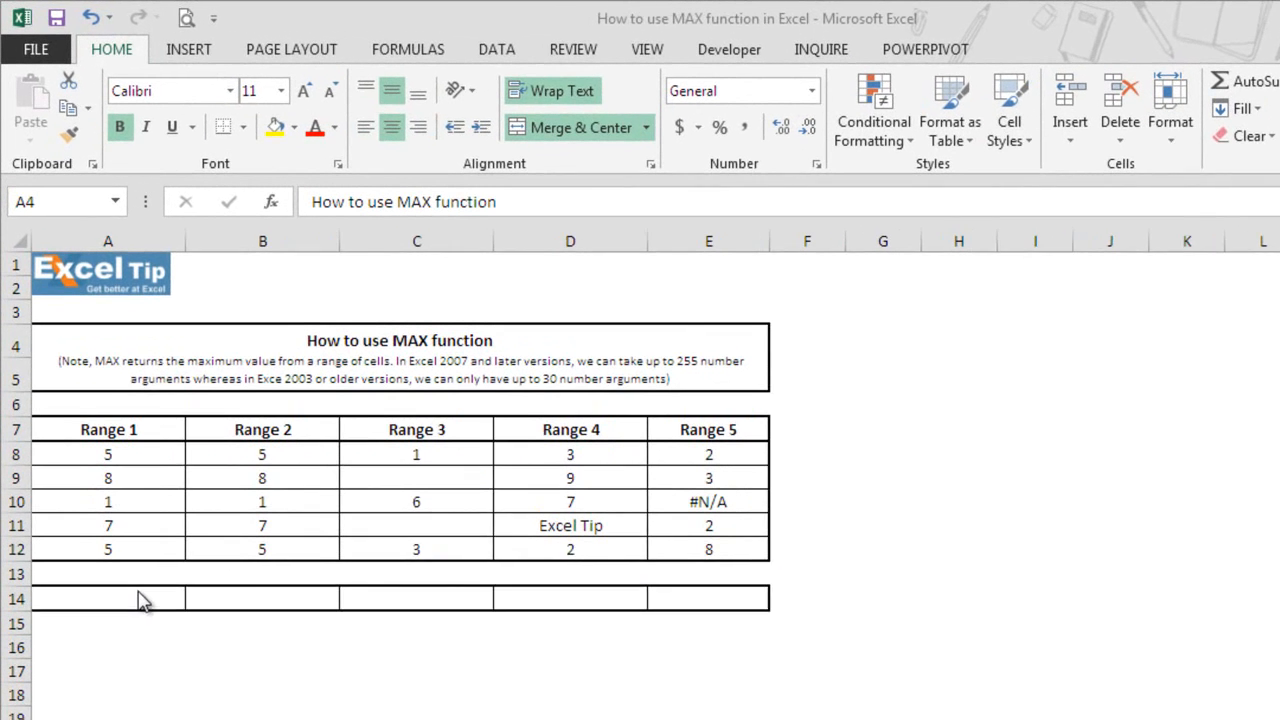
- Enter =MAX(A8:A12) in A14 so Range 1's maximum, 8, appears
click(139, 610)
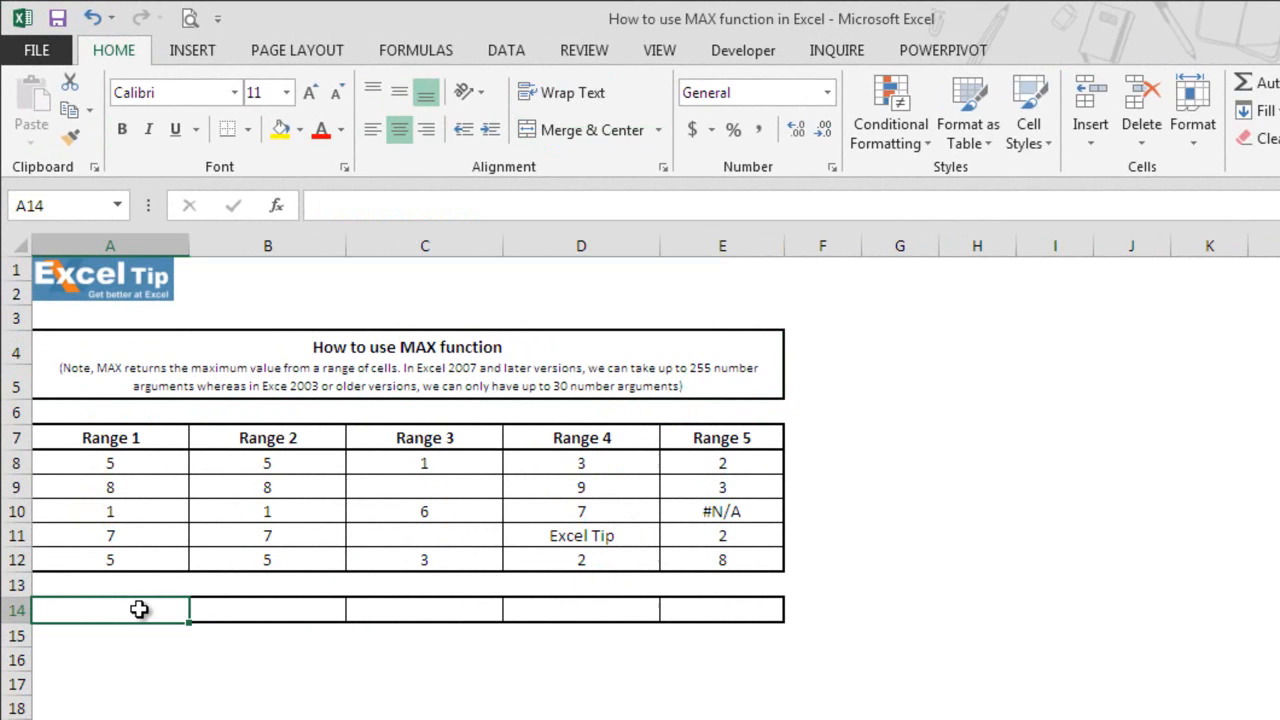
text(=max)
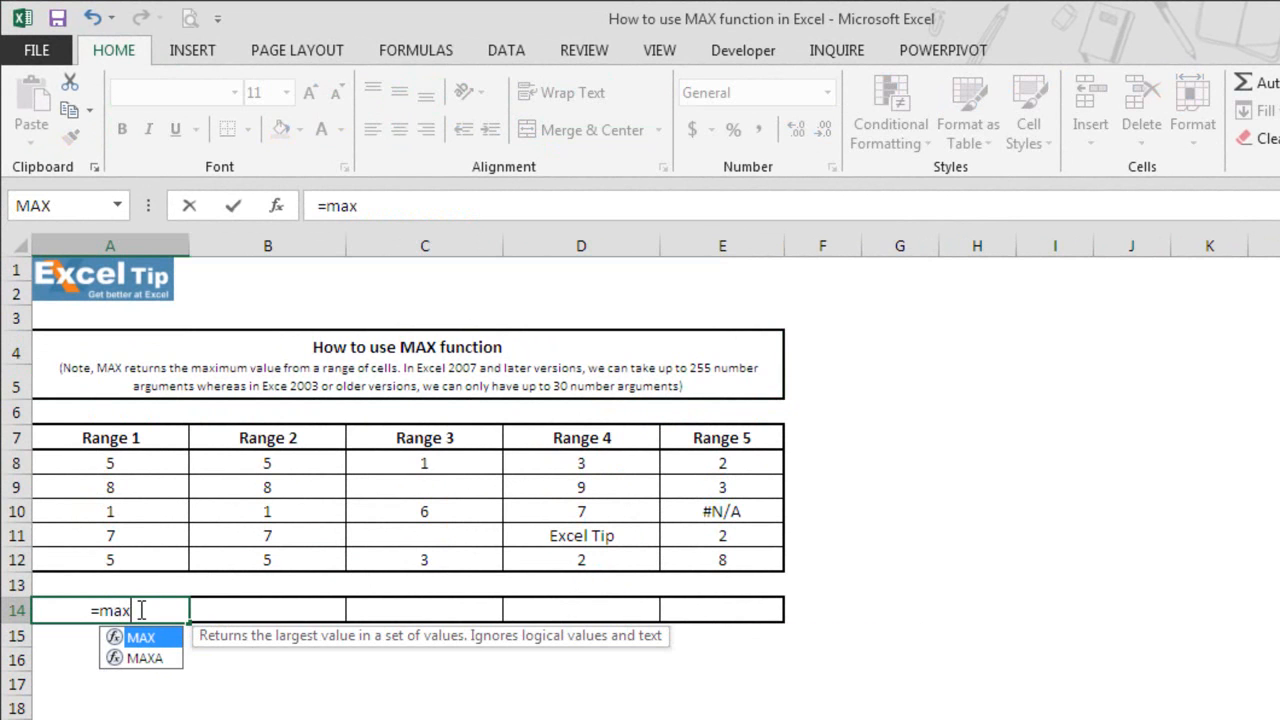
text(()
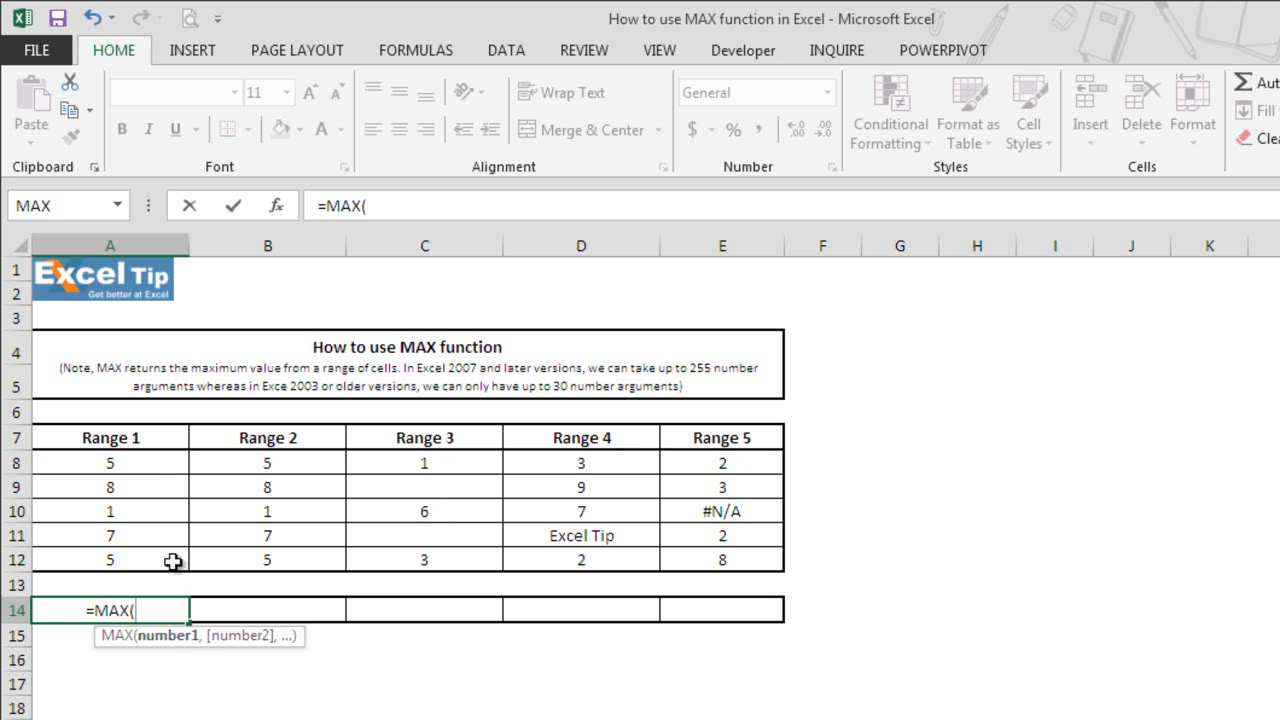
click(149, 466)
drag(149, 477, 155, 560)
text())
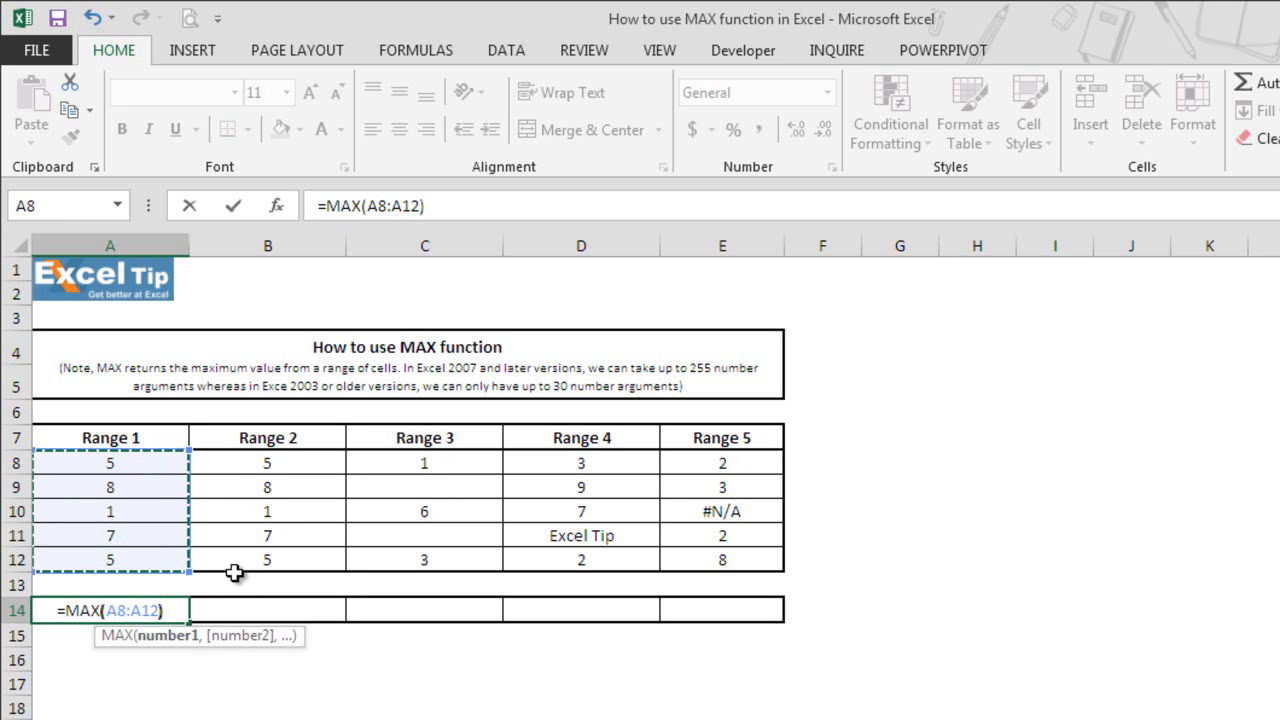
key(Return)
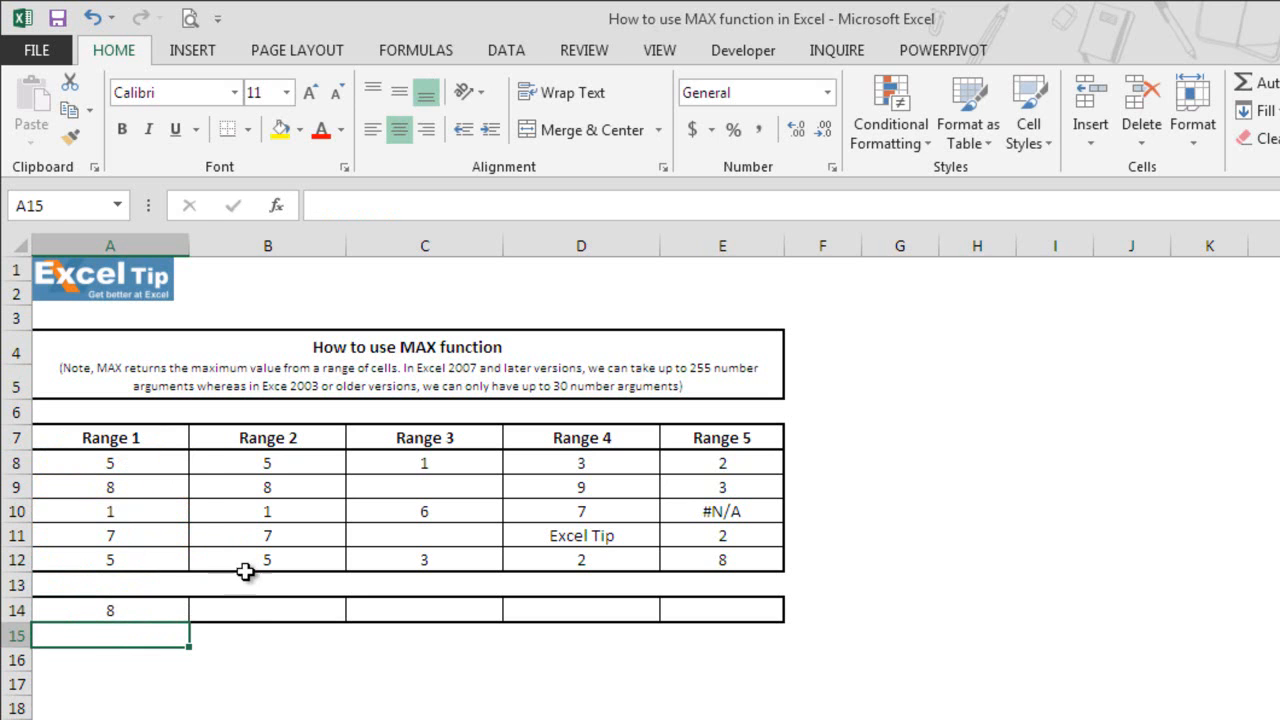
- Enter =MAX(B8:B12,15) in B14, returning 15, and review it without changes
click(243, 611)
text(=)
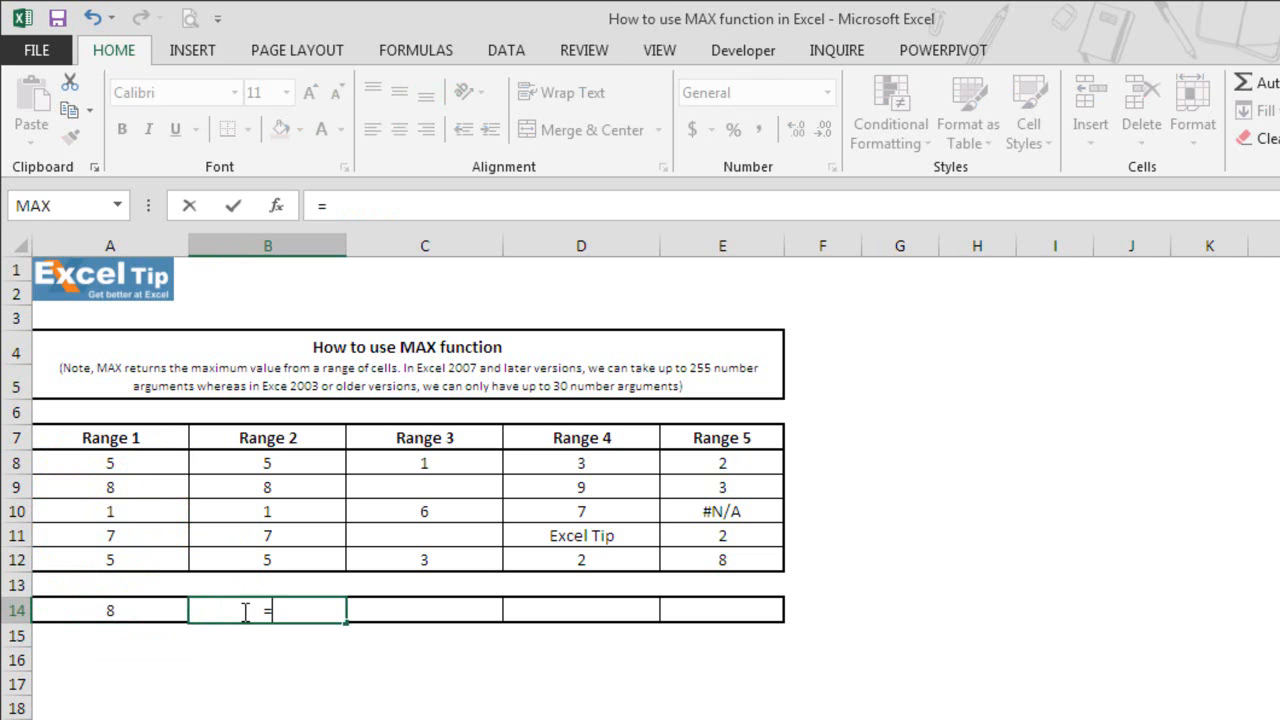
text(max()
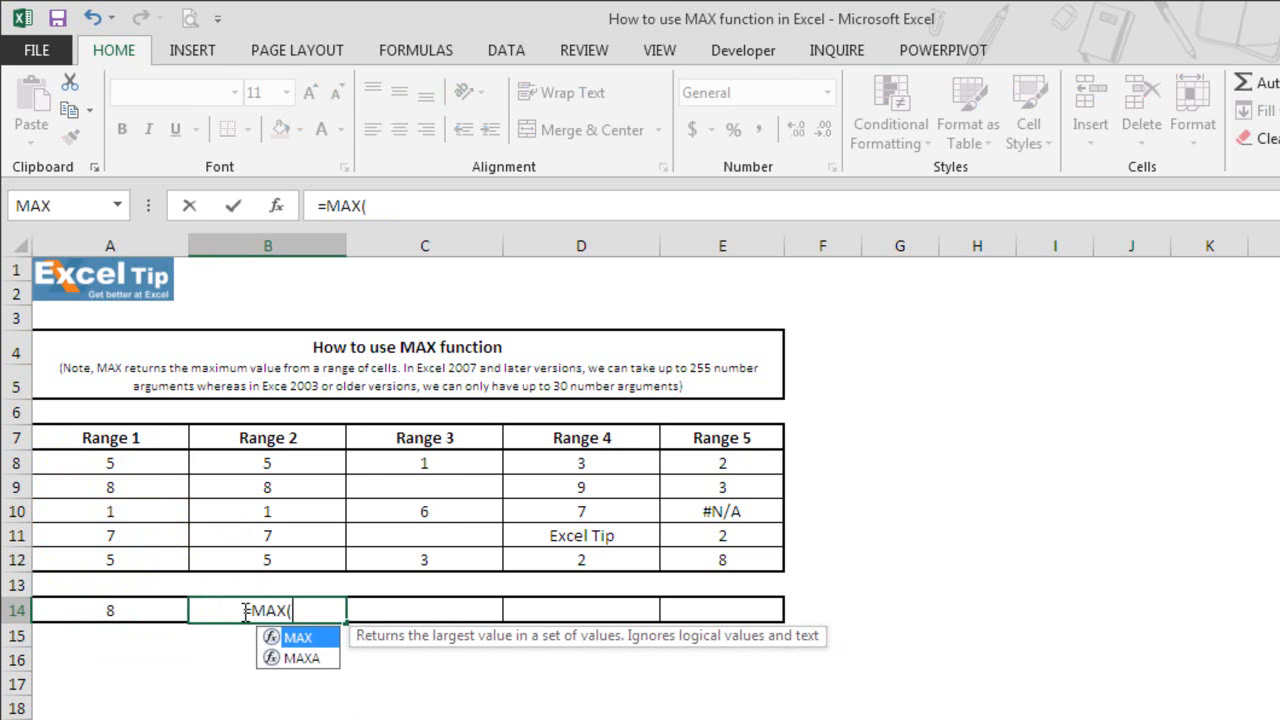
drag(284, 464, 275, 565)
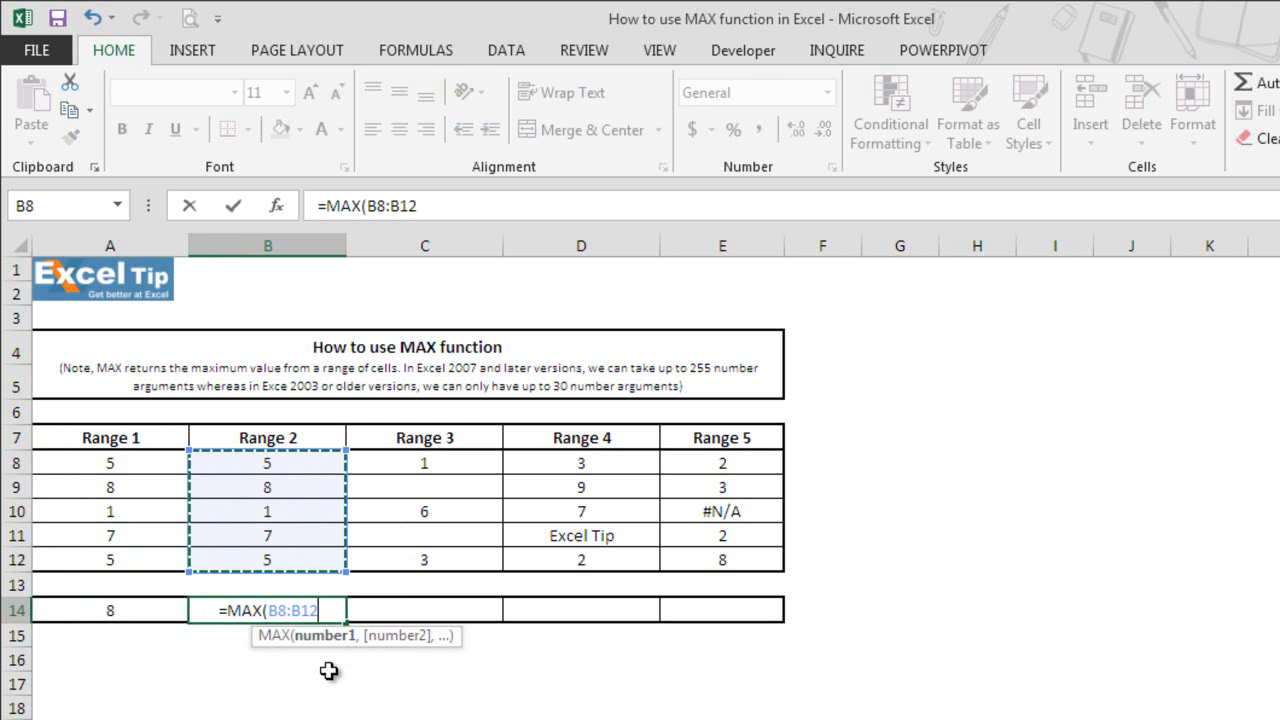
text(,)
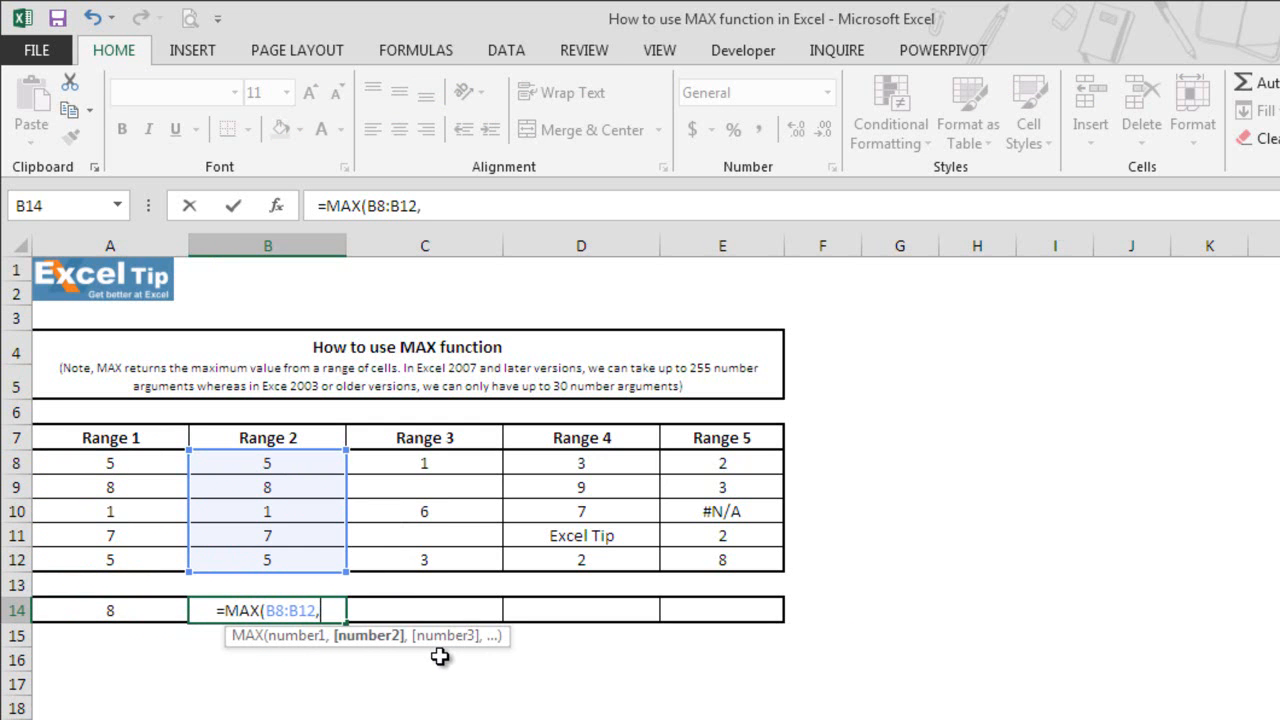
text(15)
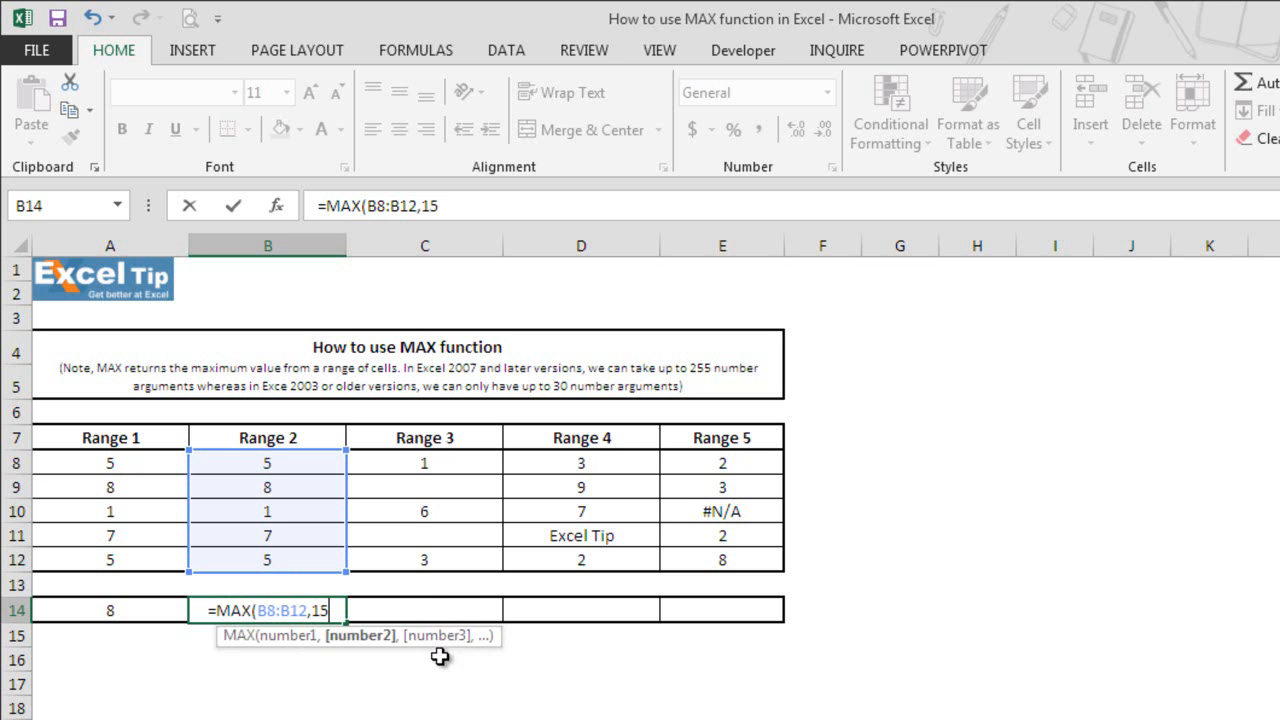
text())
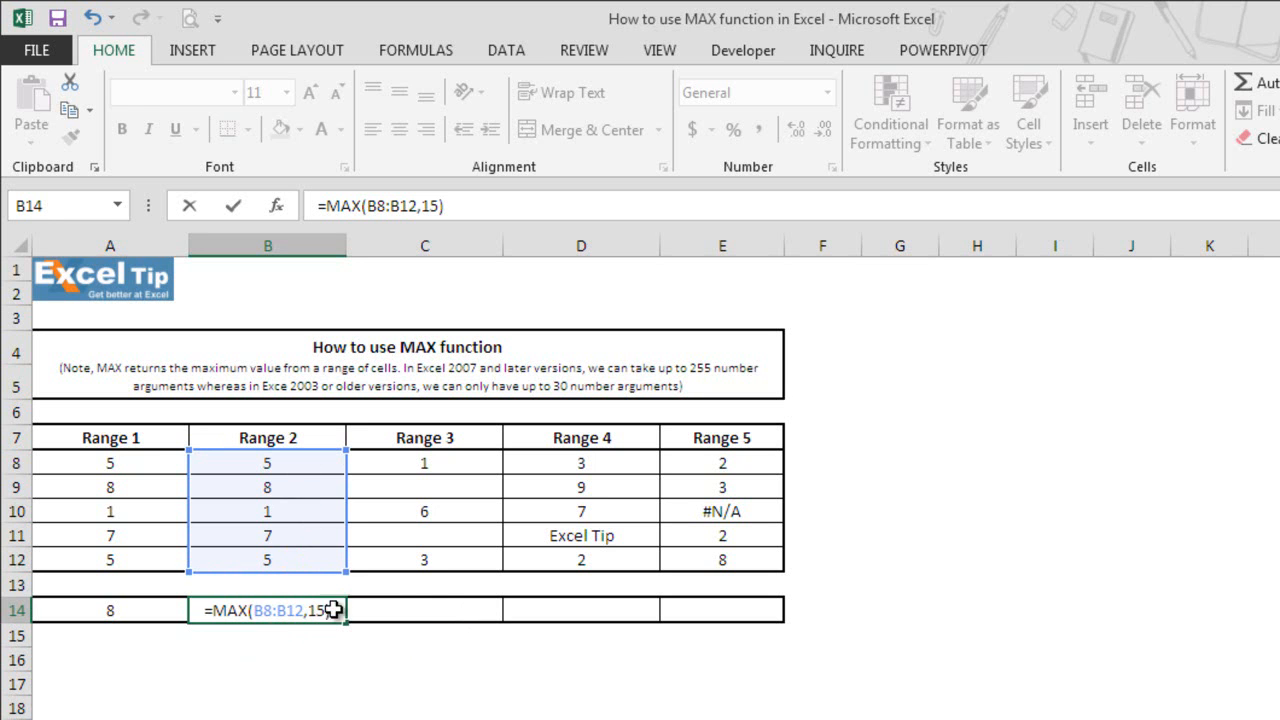
key(Return)
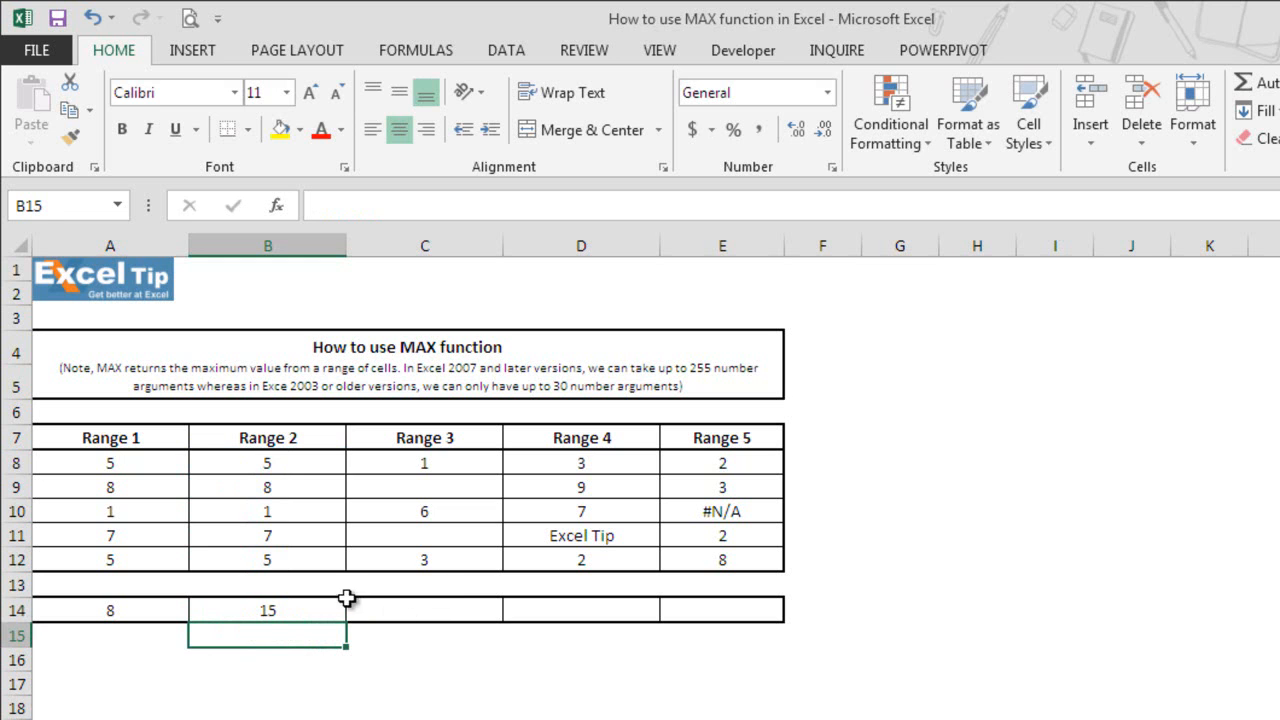
double_click(328, 611)
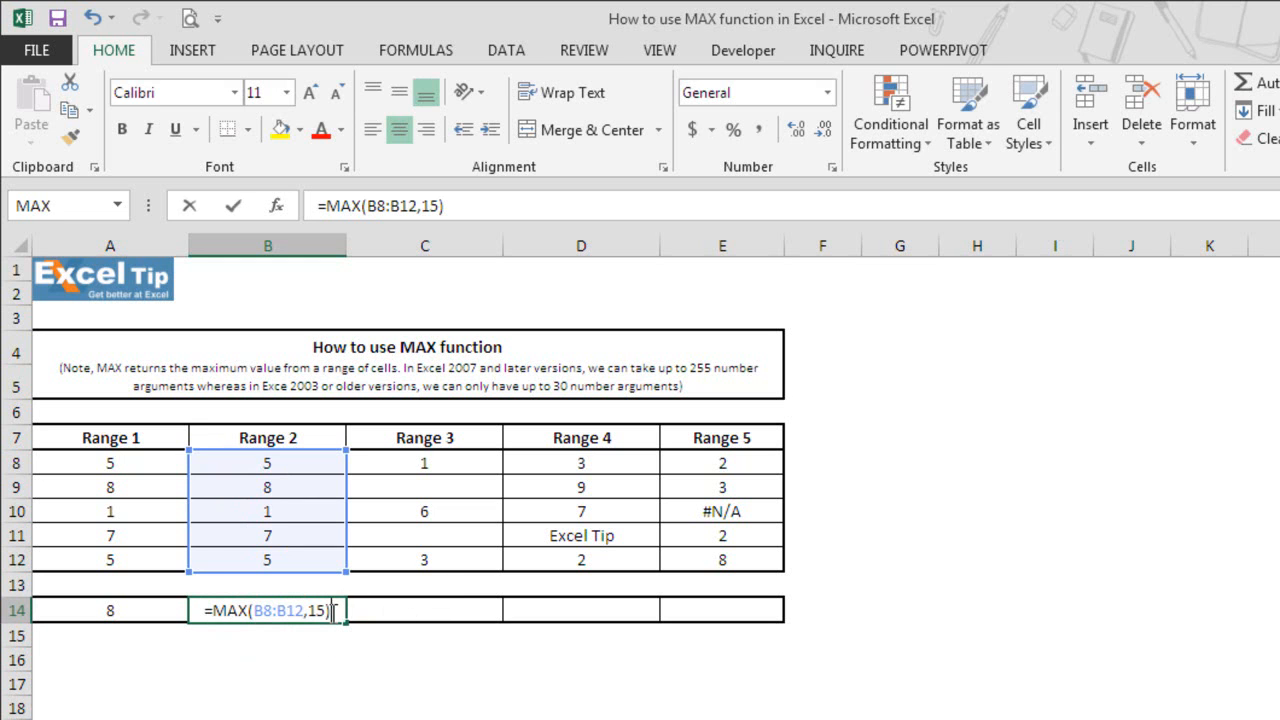
key(Escape)
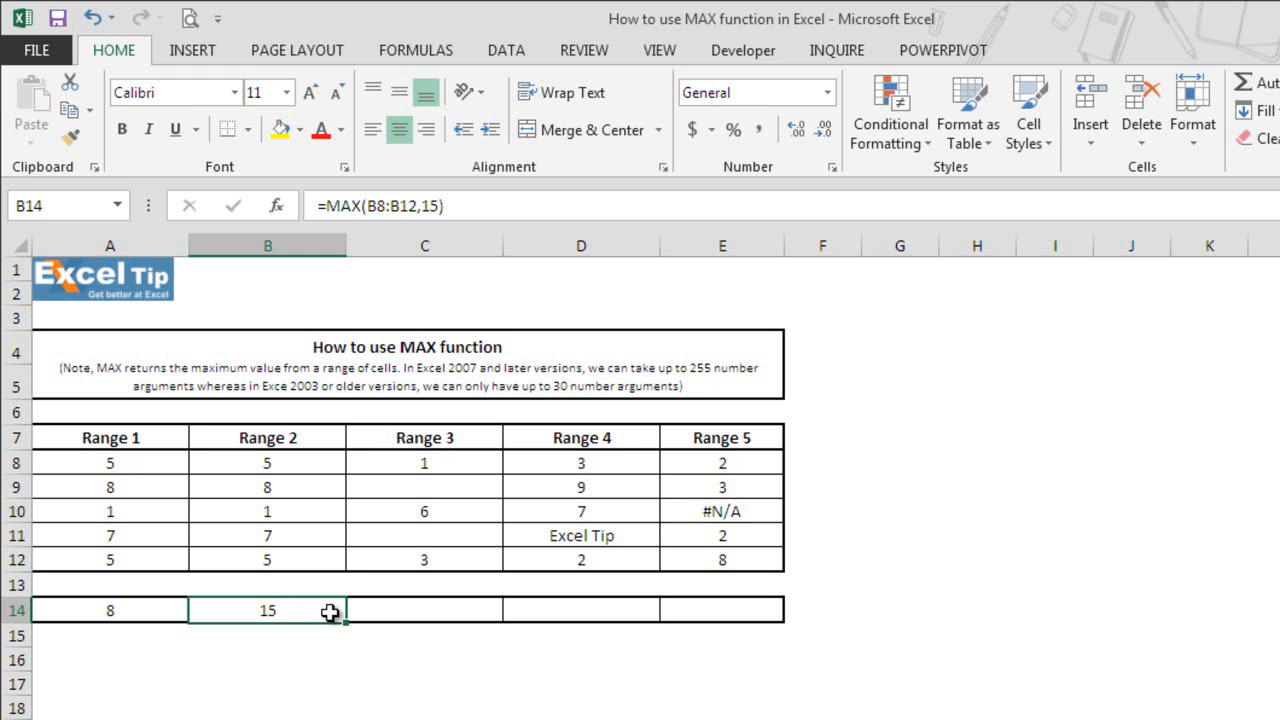
- Add a 5*4 argument to B14's MAX formula so it returns 20
double_click(330, 611)
key(BackSpace)
text(,)
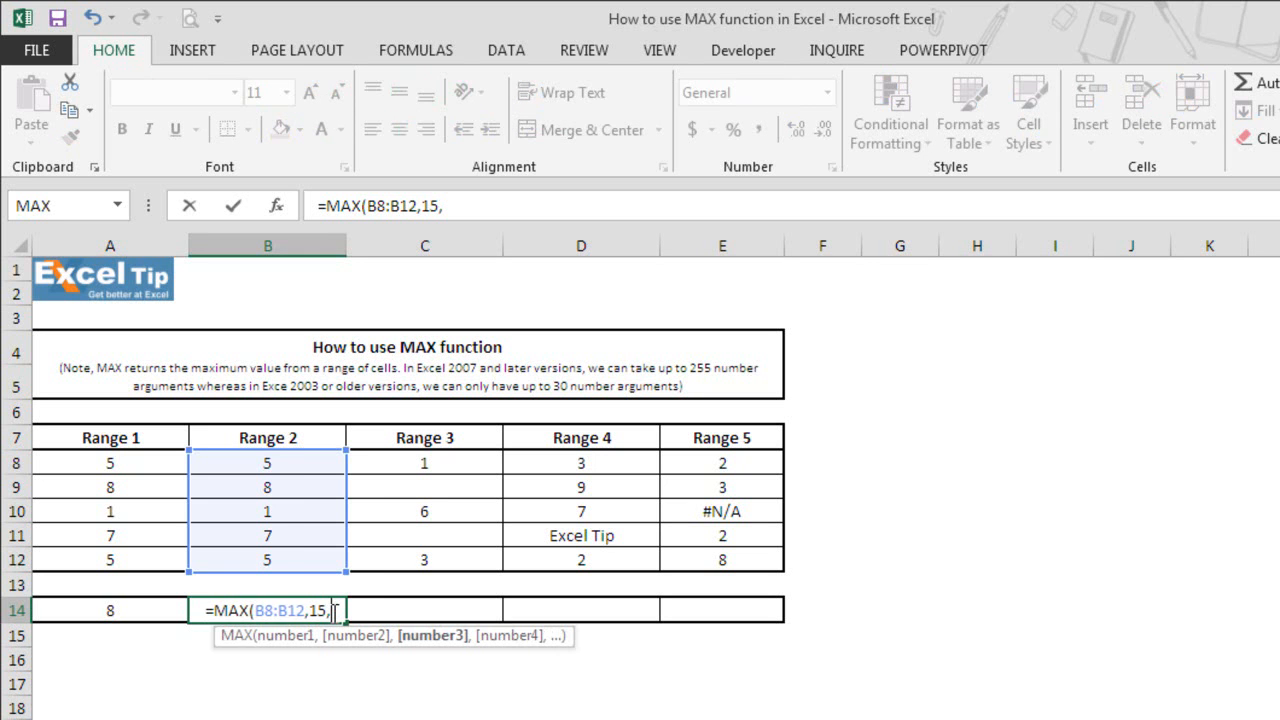
text(5*)
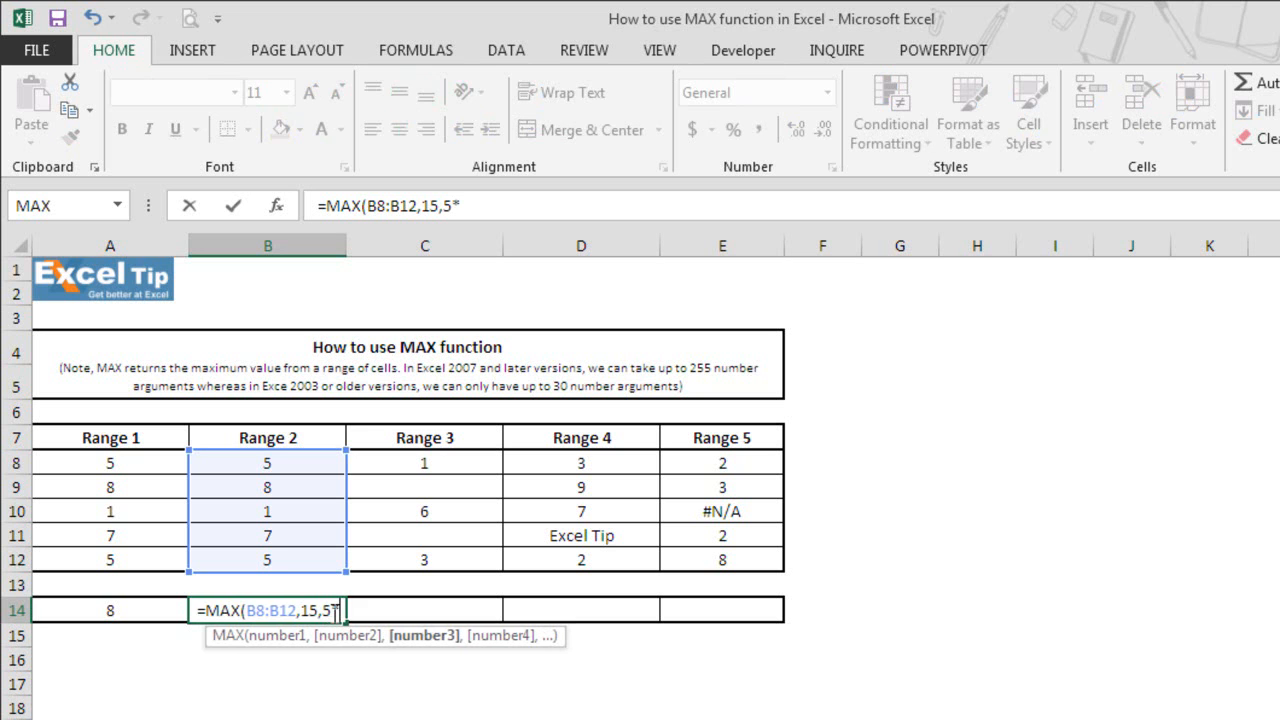
text(4)
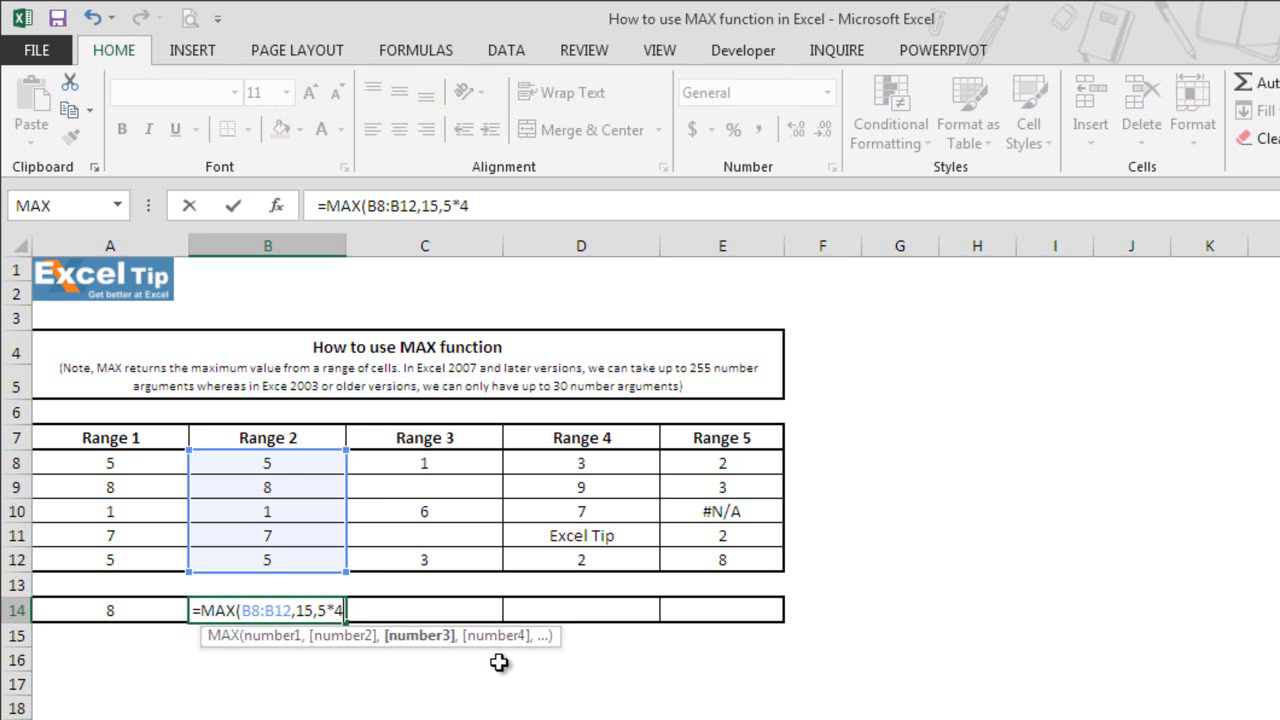
text())
key(ctrl+Return)
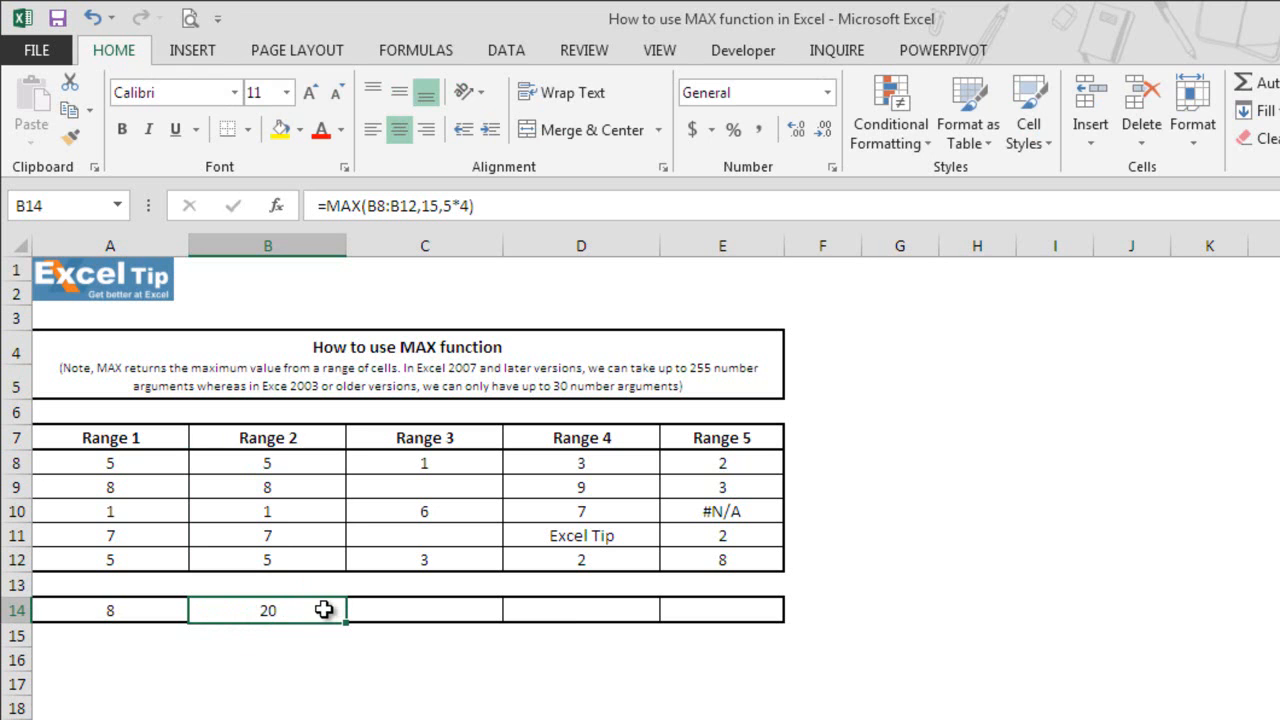
- Evaluate the 5*4 part with F9 to check its value, then keep the formula unchanged
double_click(324, 609)
drag(344, 610, 316, 610)
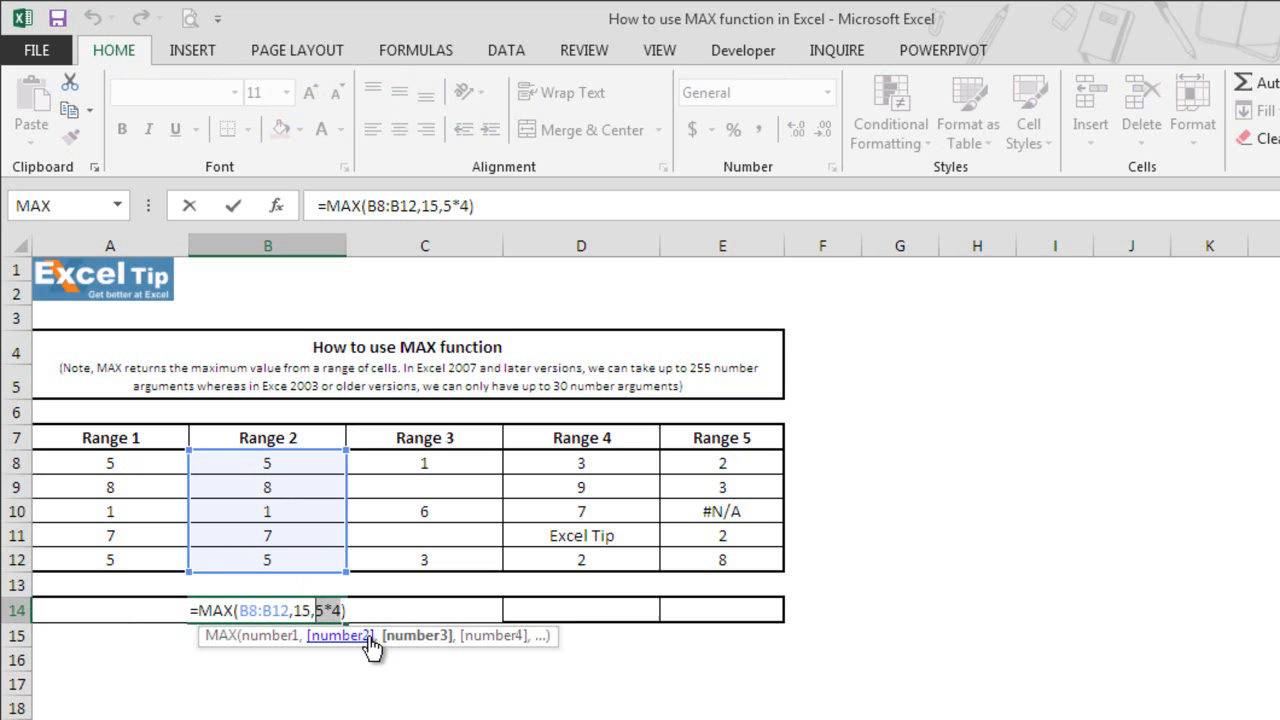
key(F9)
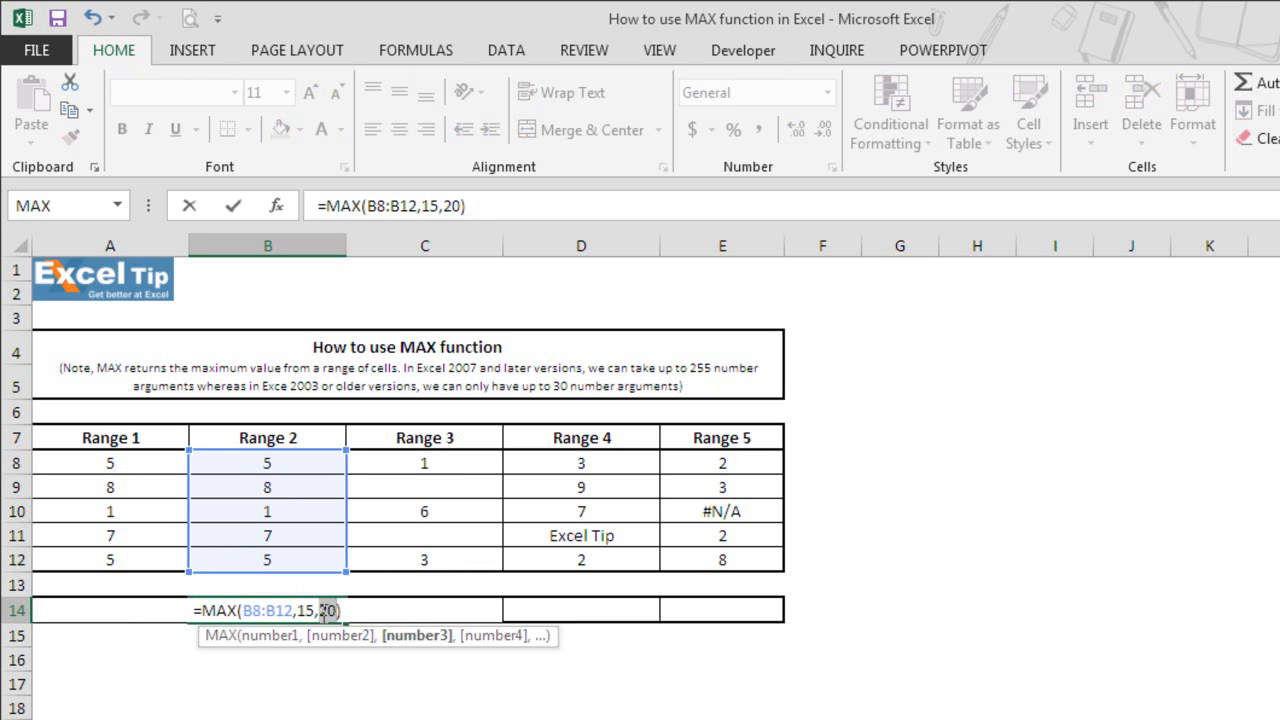
key(Escape)
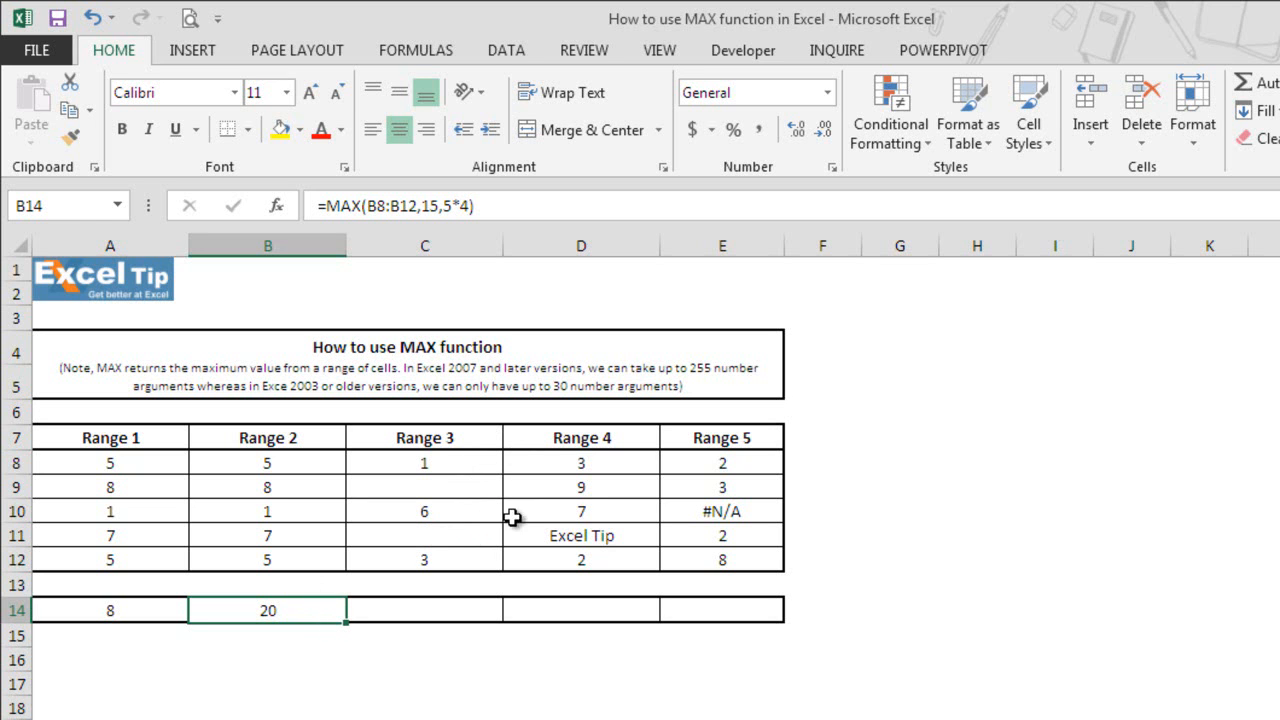
- Enter =MAX(C8:C12) in C14 so it returns 6, ignoring the blanks
click(472, 610)
text(=m)
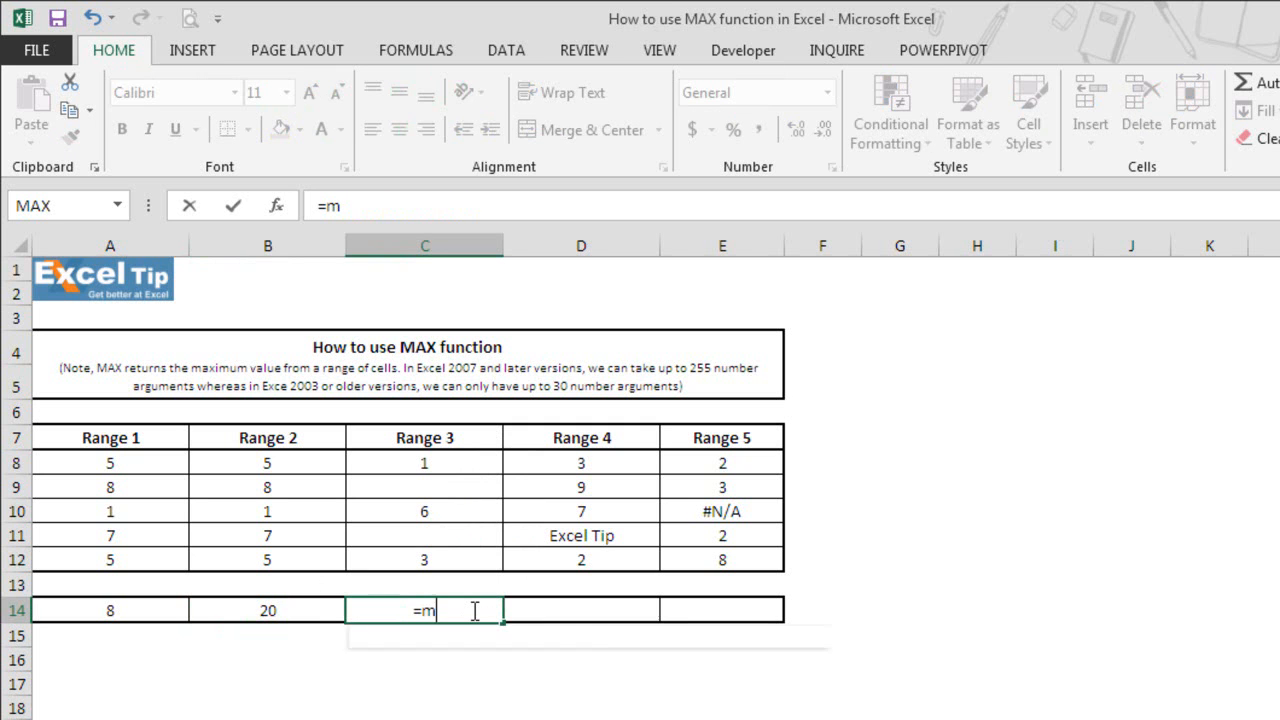
text(ax()
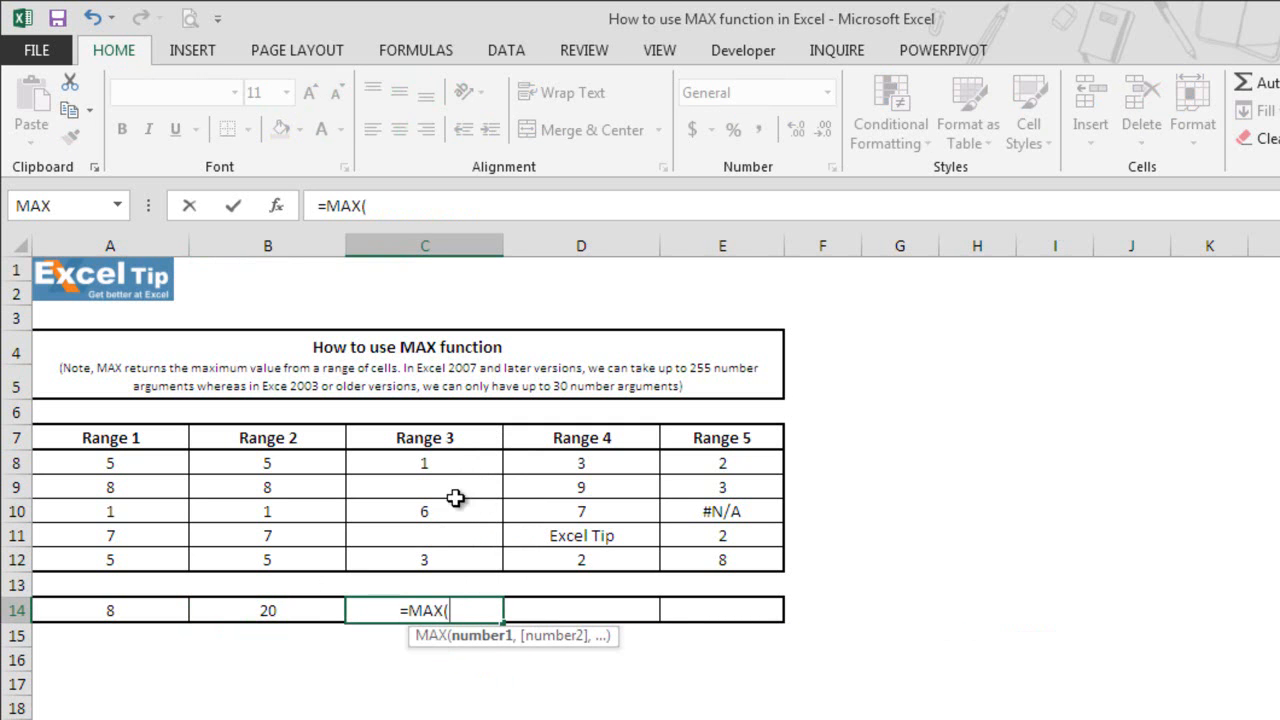
drag(460, 466, 457, 560)
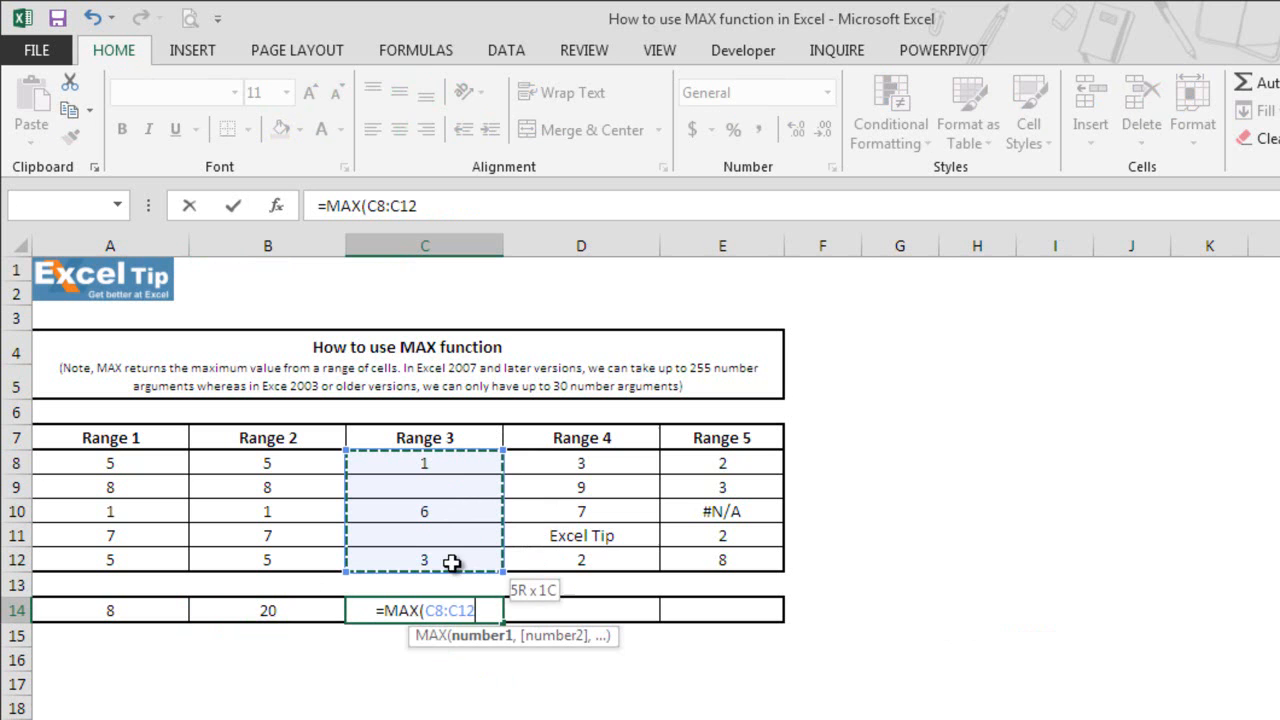
text())
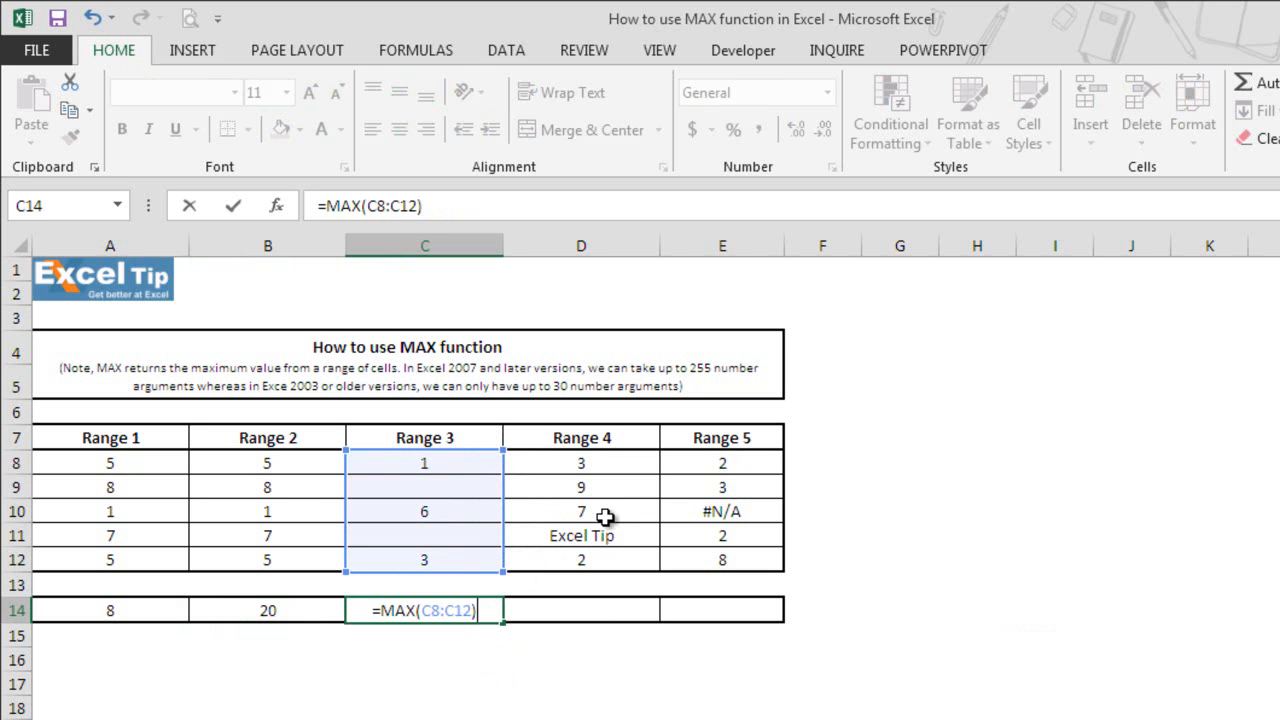
key(Return)
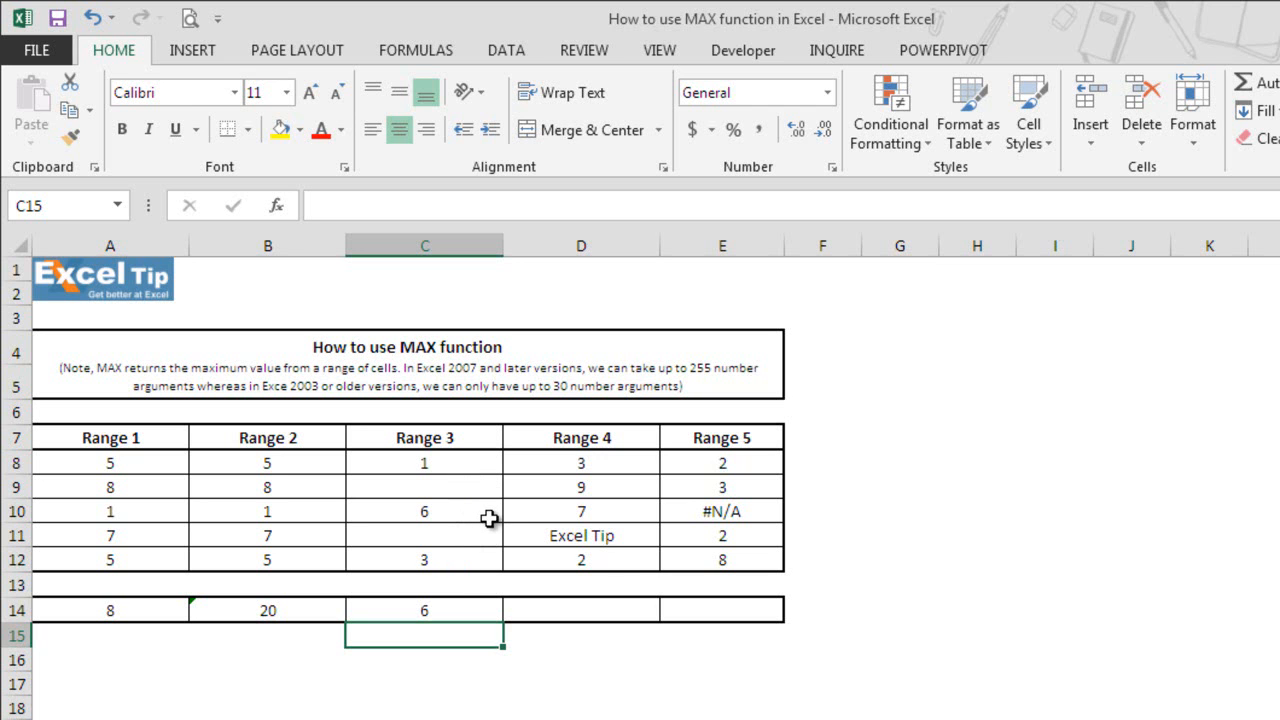
- Enter =MAX(D8:D12) in D14 so it returns 9, skipping the text entry
click(608, 610)
text(=)
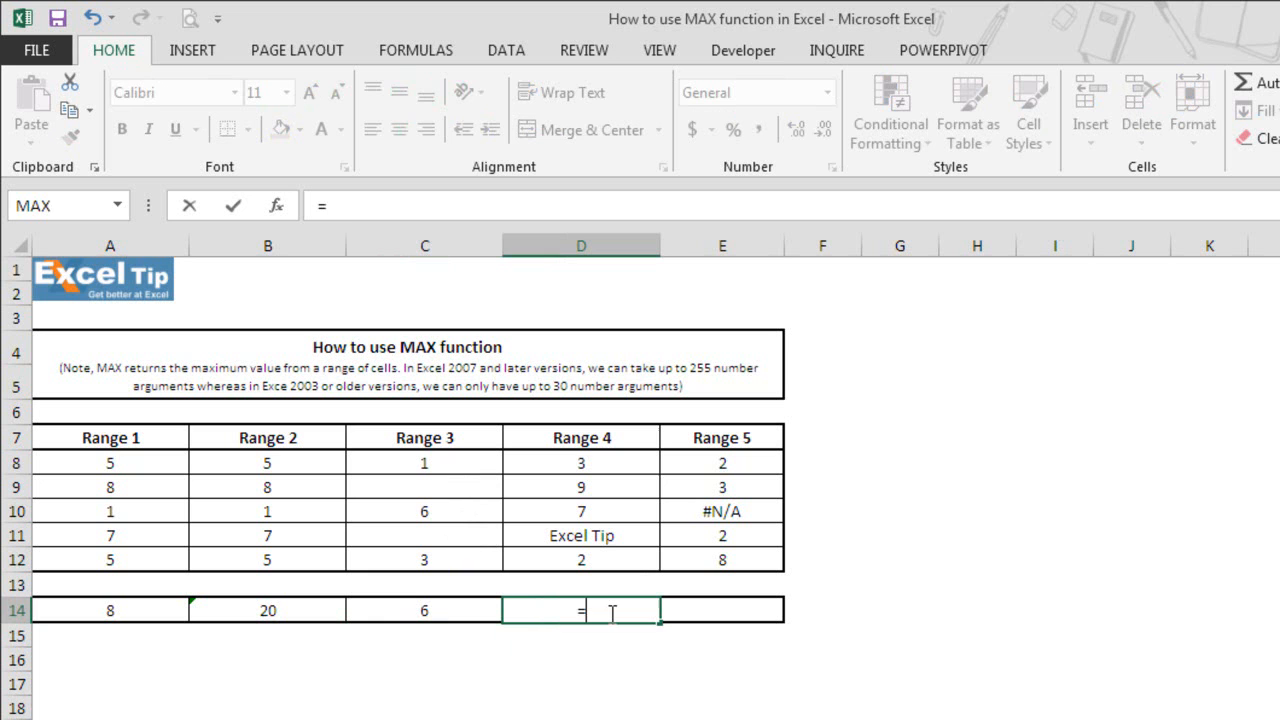
text(max()
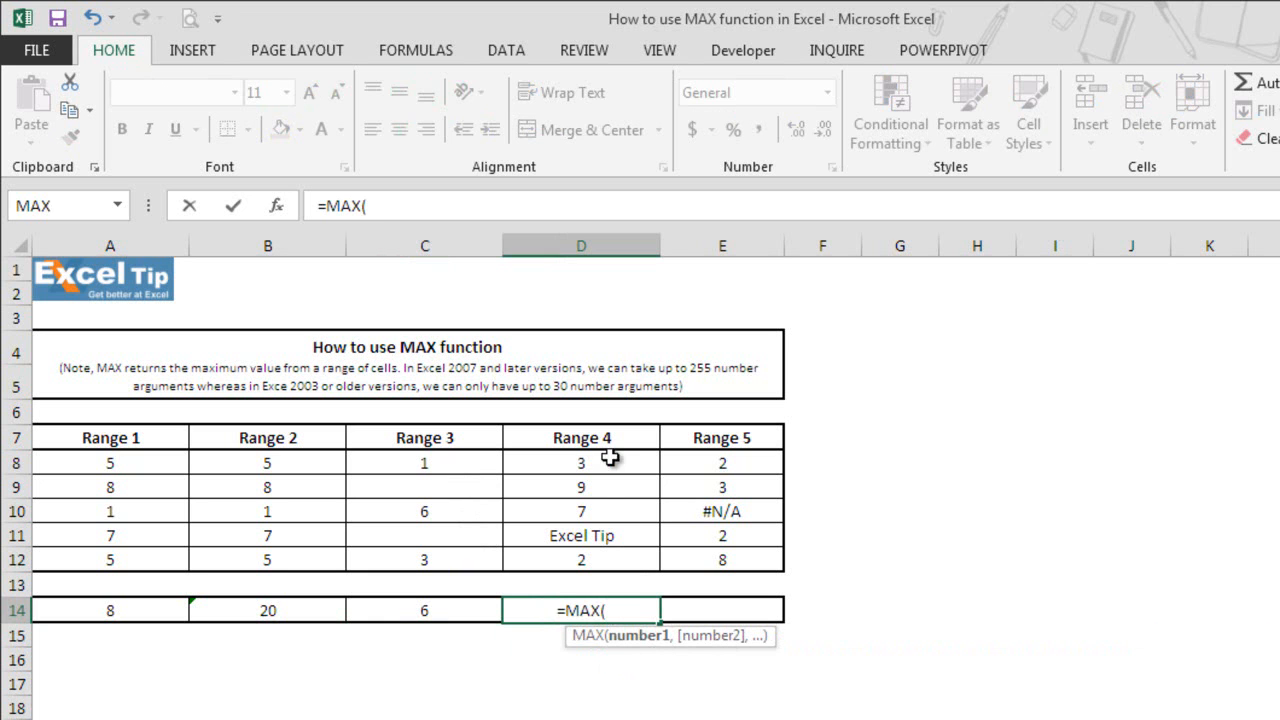
drag(610, 462, 609, 561)
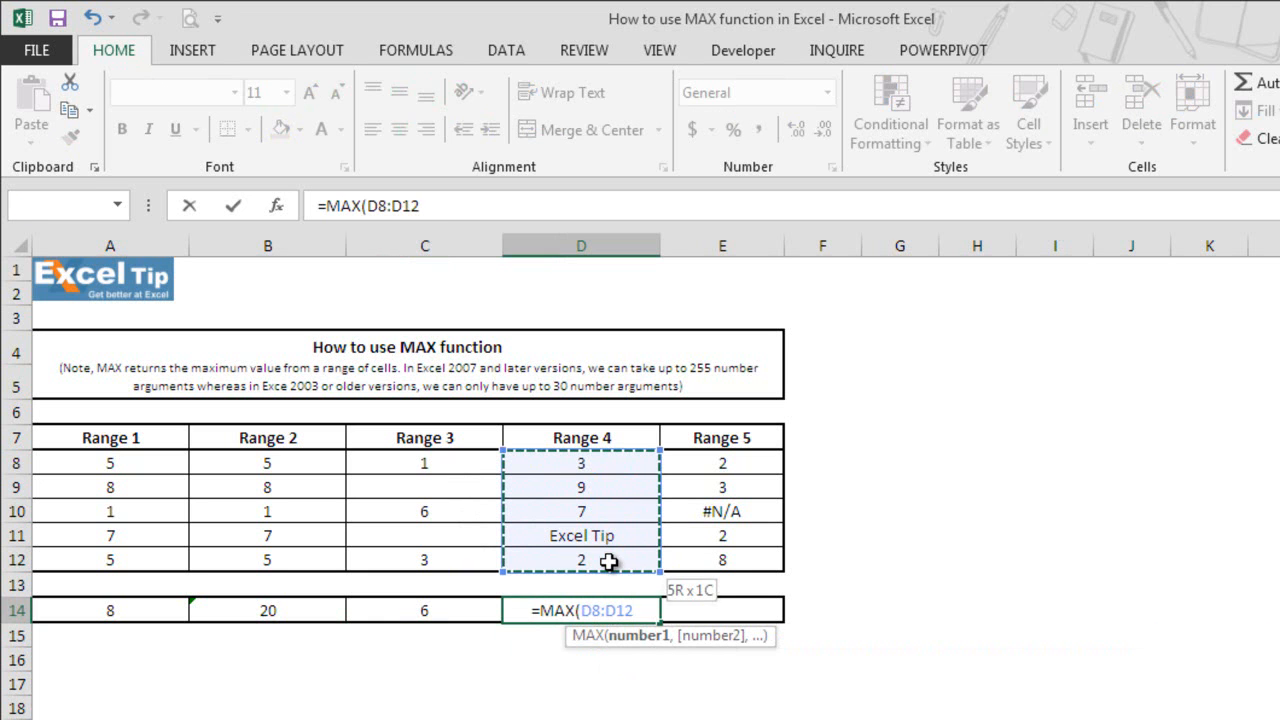
text())
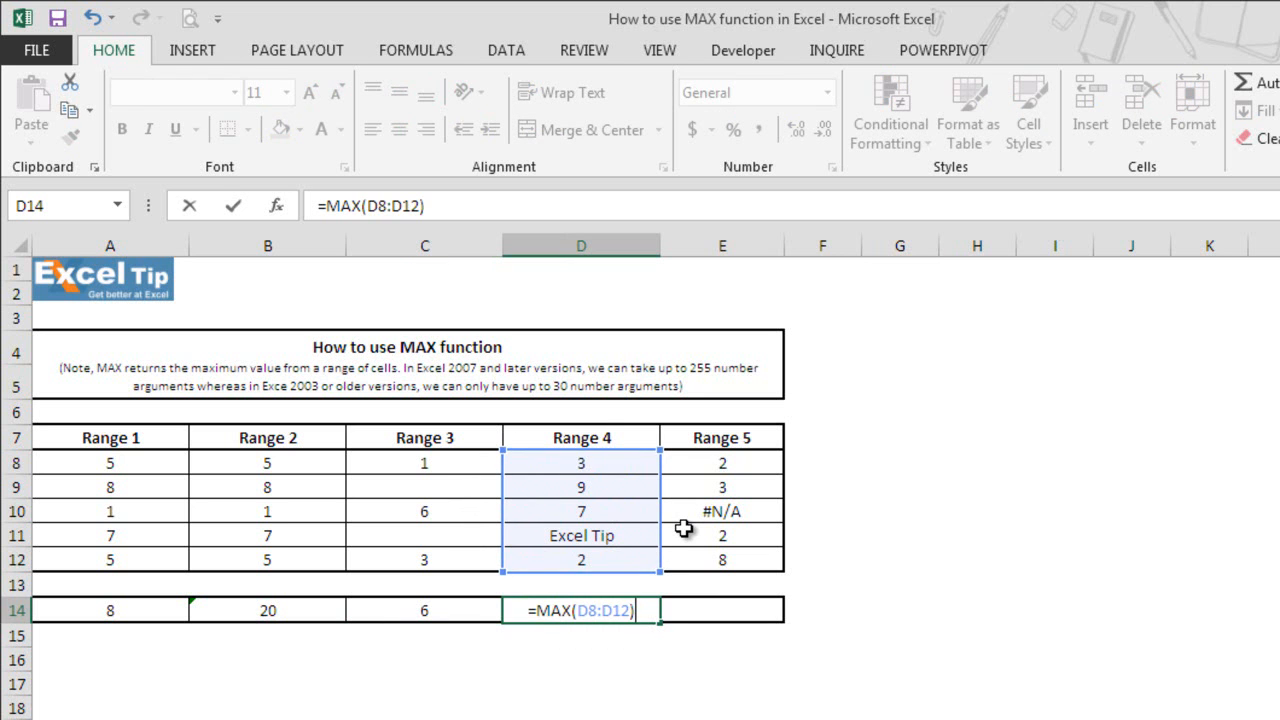
key(Return)
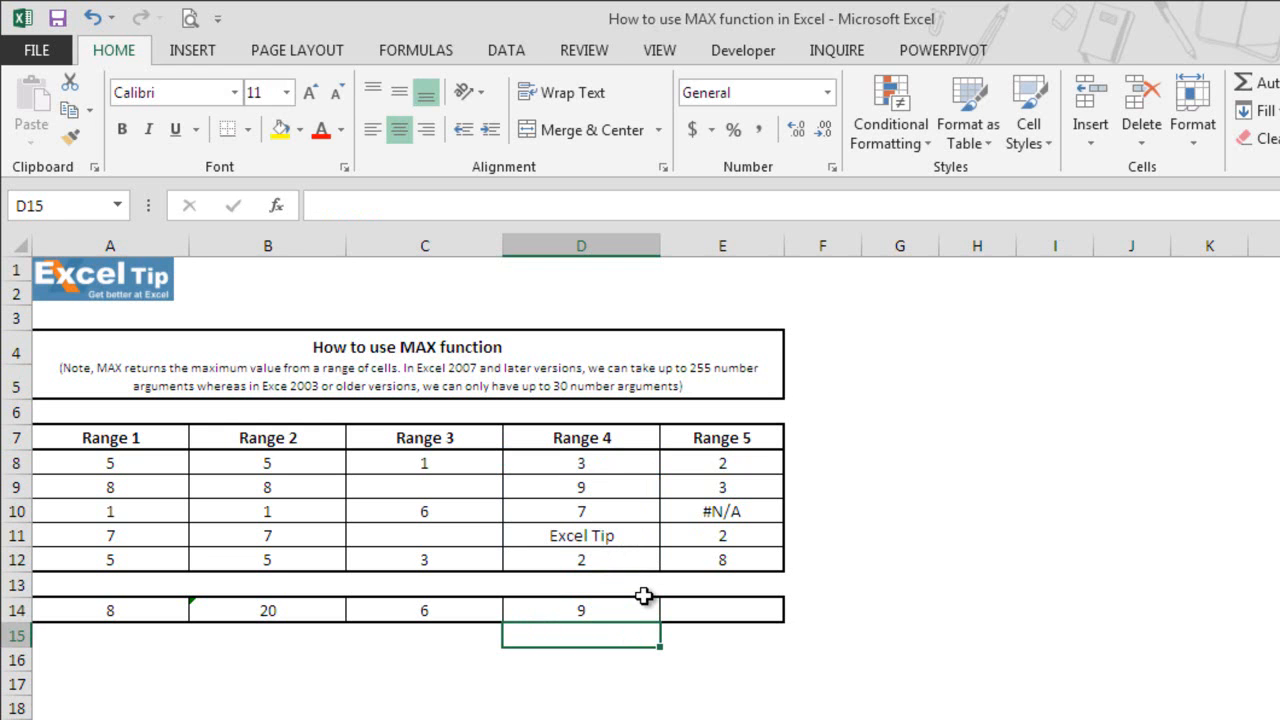
- Add "Excel" as a second argument to D14's MAX formula so it returns #VALUE!
click(635, 609)
double_click(635, 609)
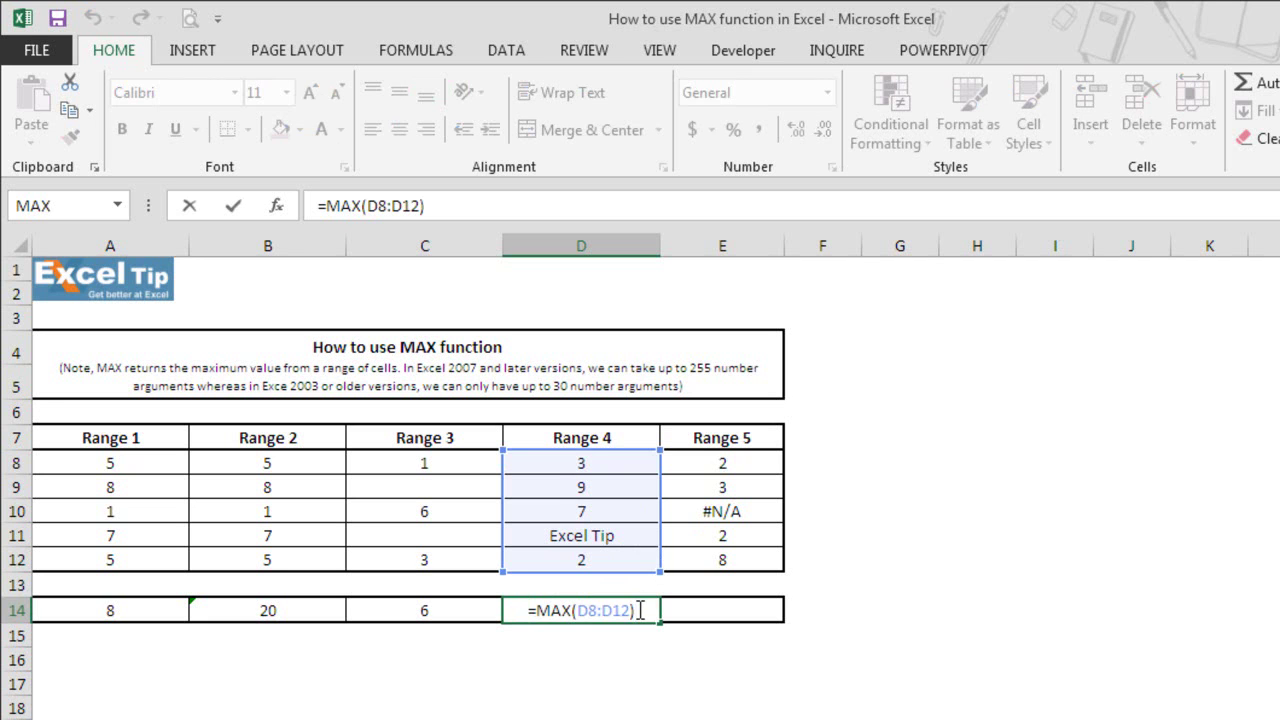
key(BackSpace)
text(,)
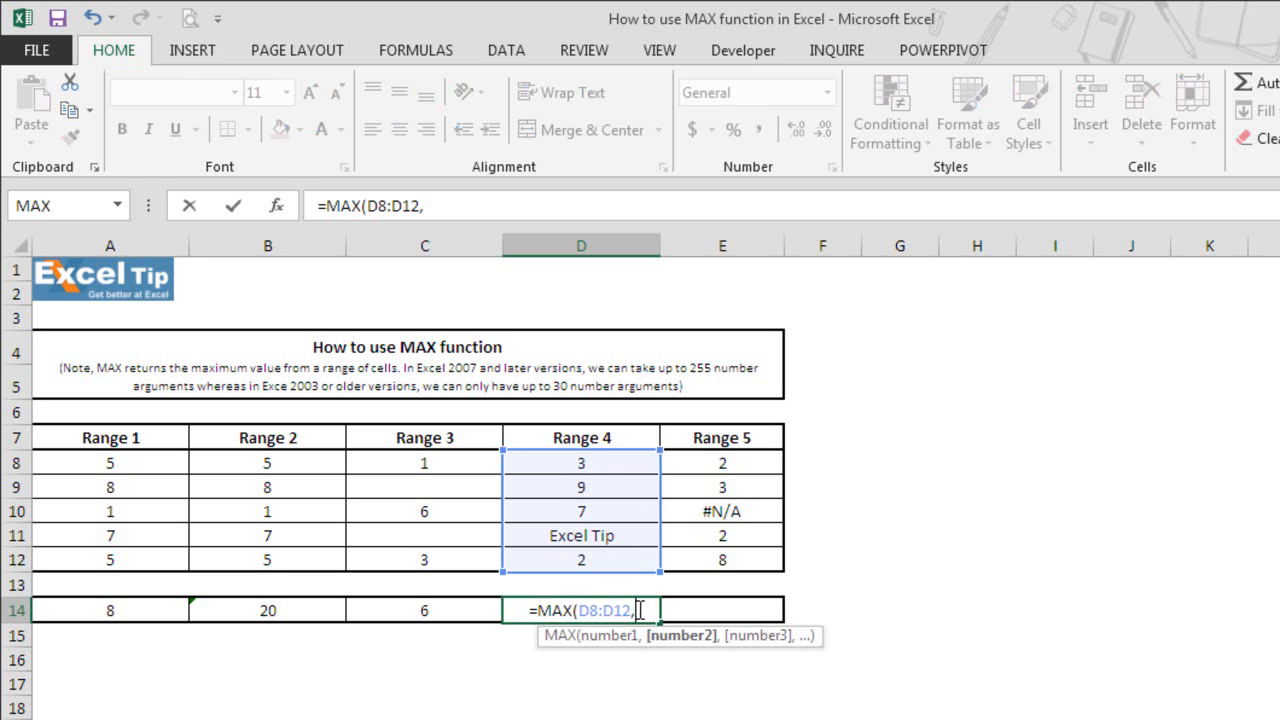
text(")
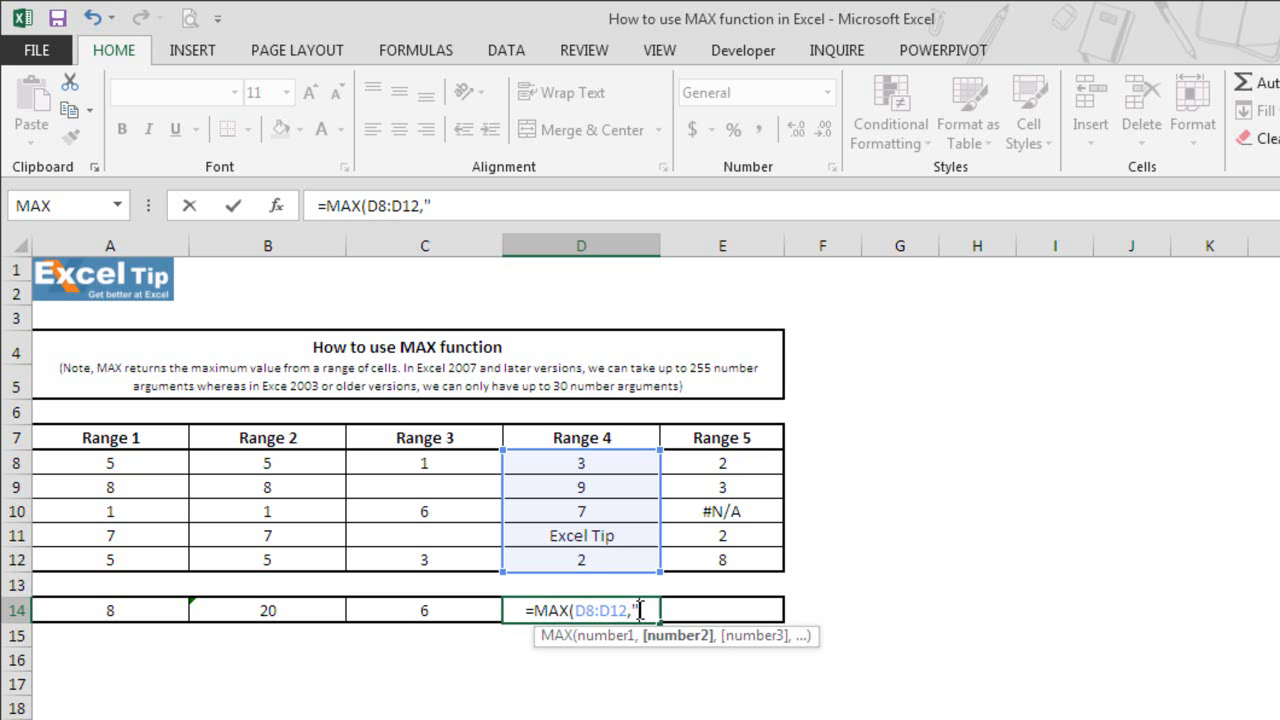
text(Excel"))
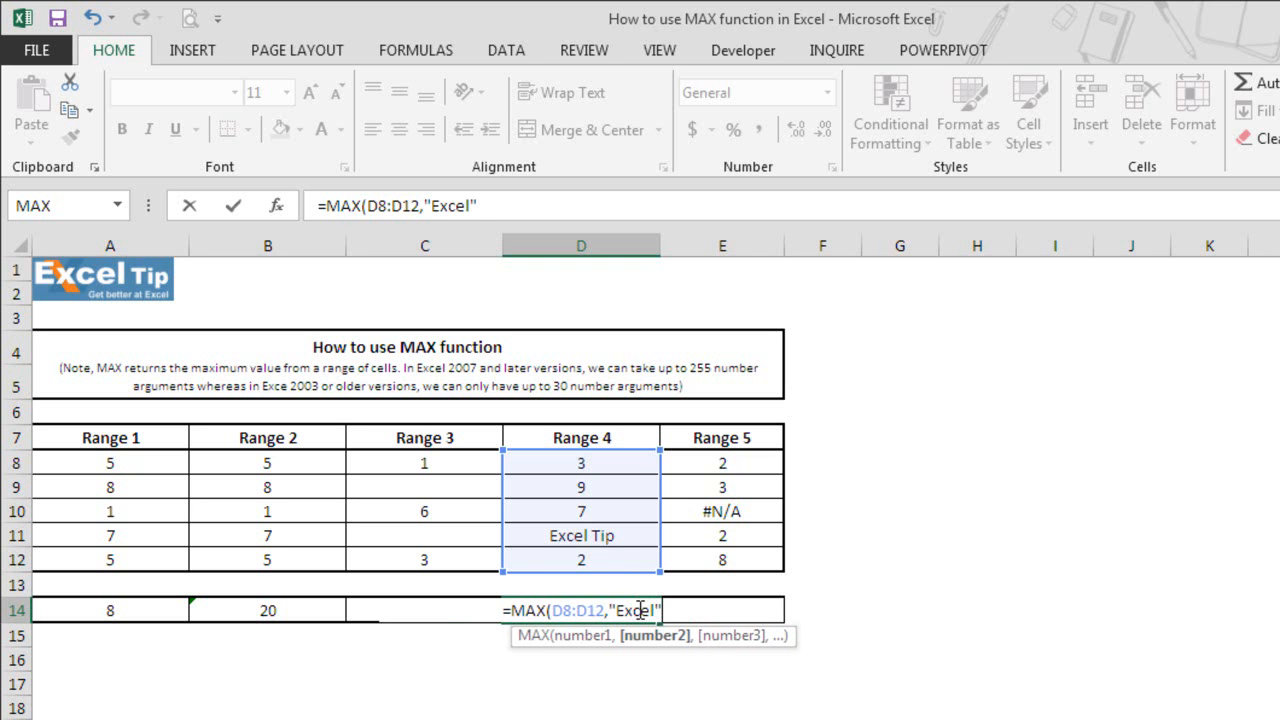
key(Return)
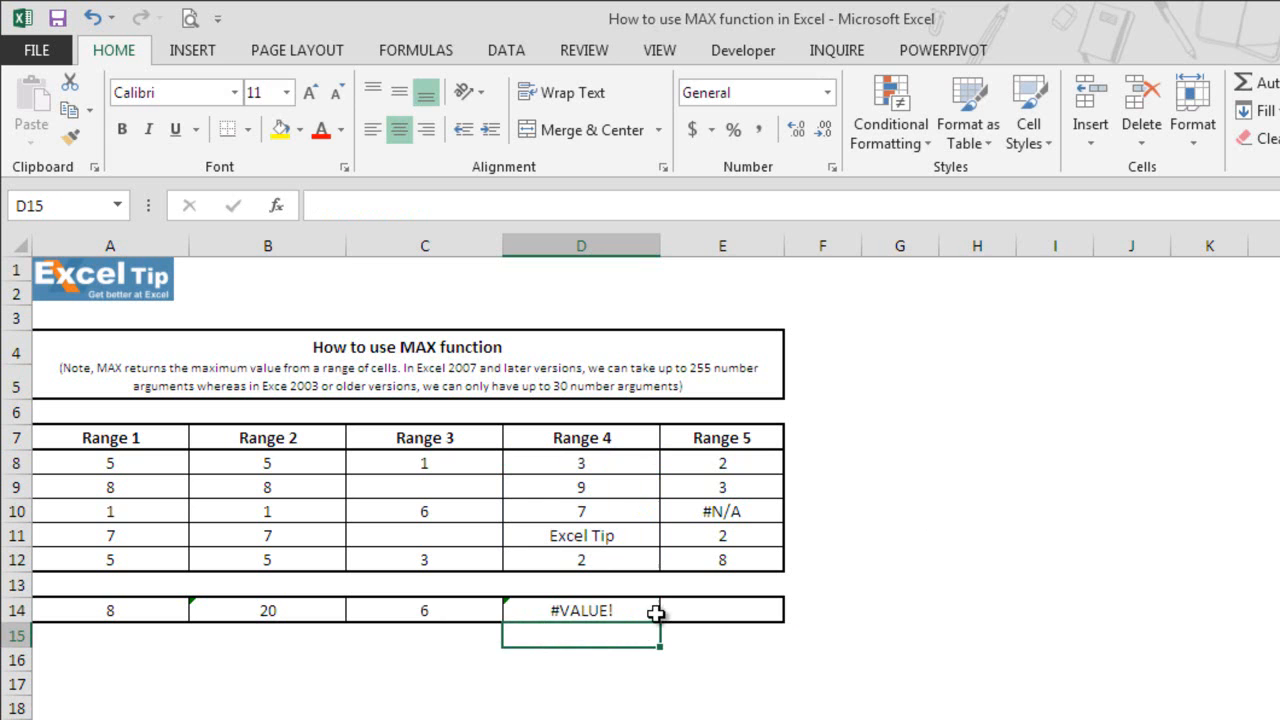
- Enter =MAX(E8:E12) in E14, which returns #N/A because of the error in the data
click(705, 611)
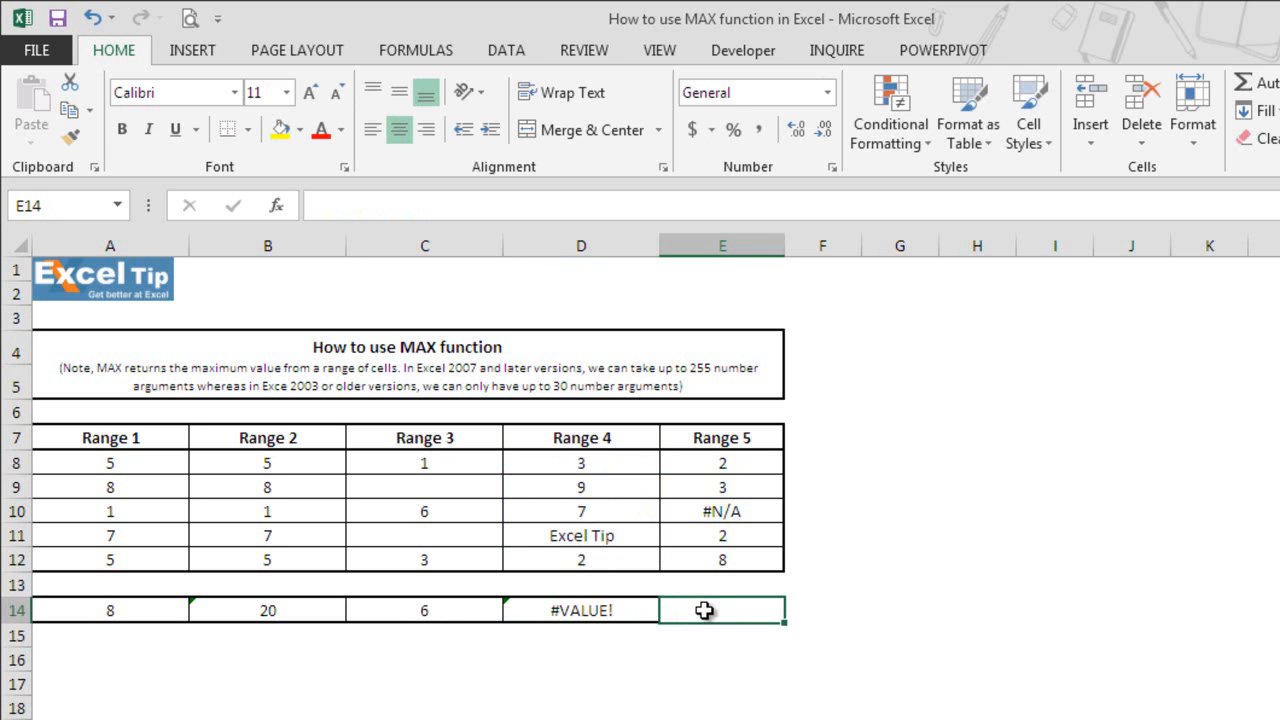
text(=max)
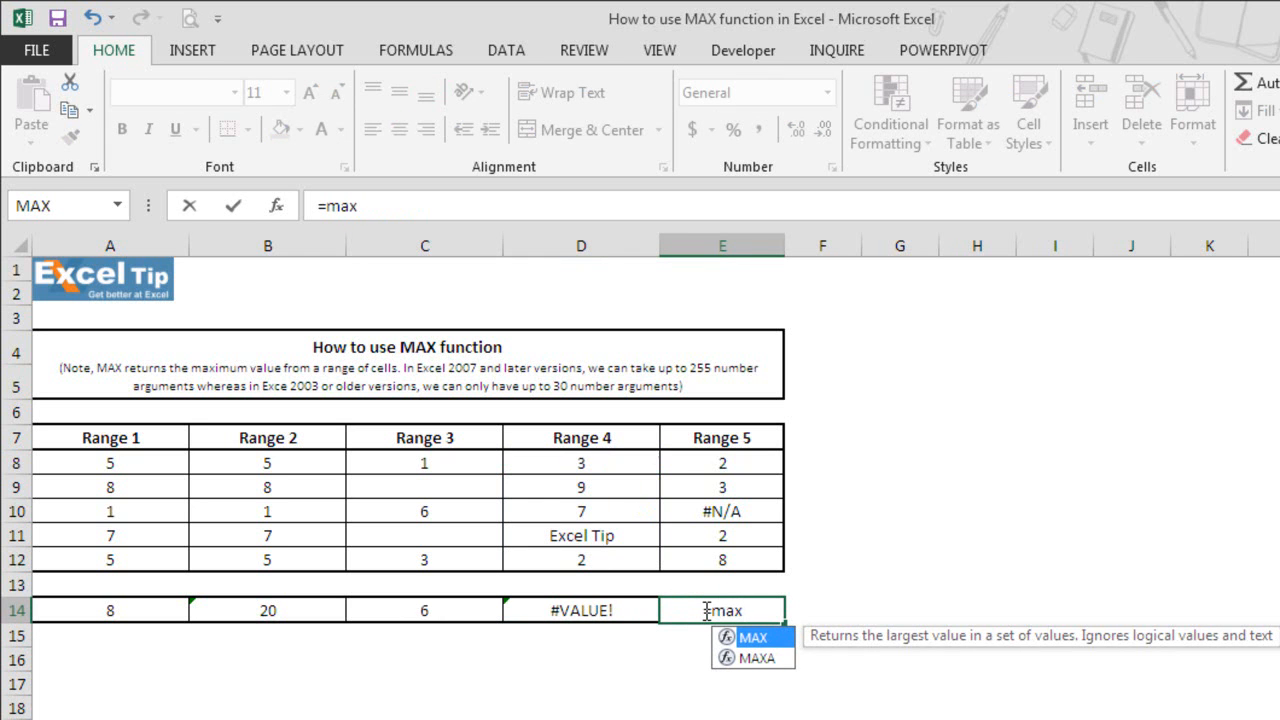
text(()
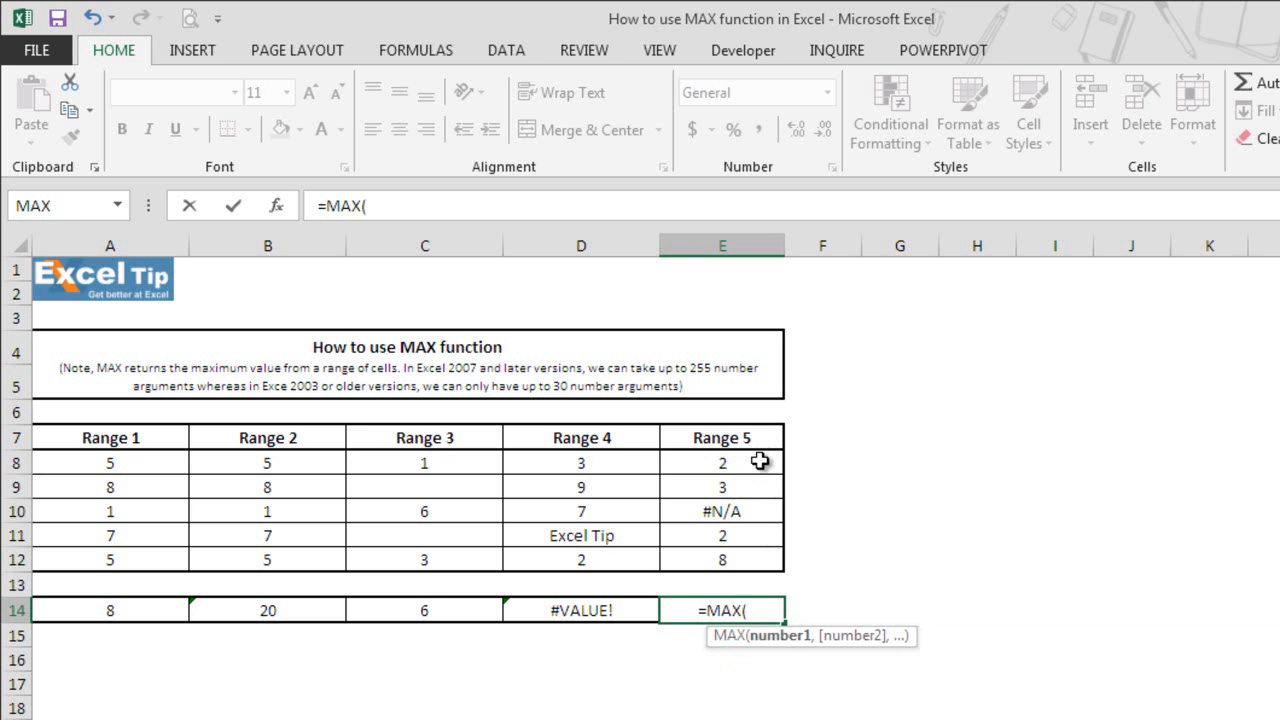
click(765, 462)
drag(760, 466, 760, 560)
text())
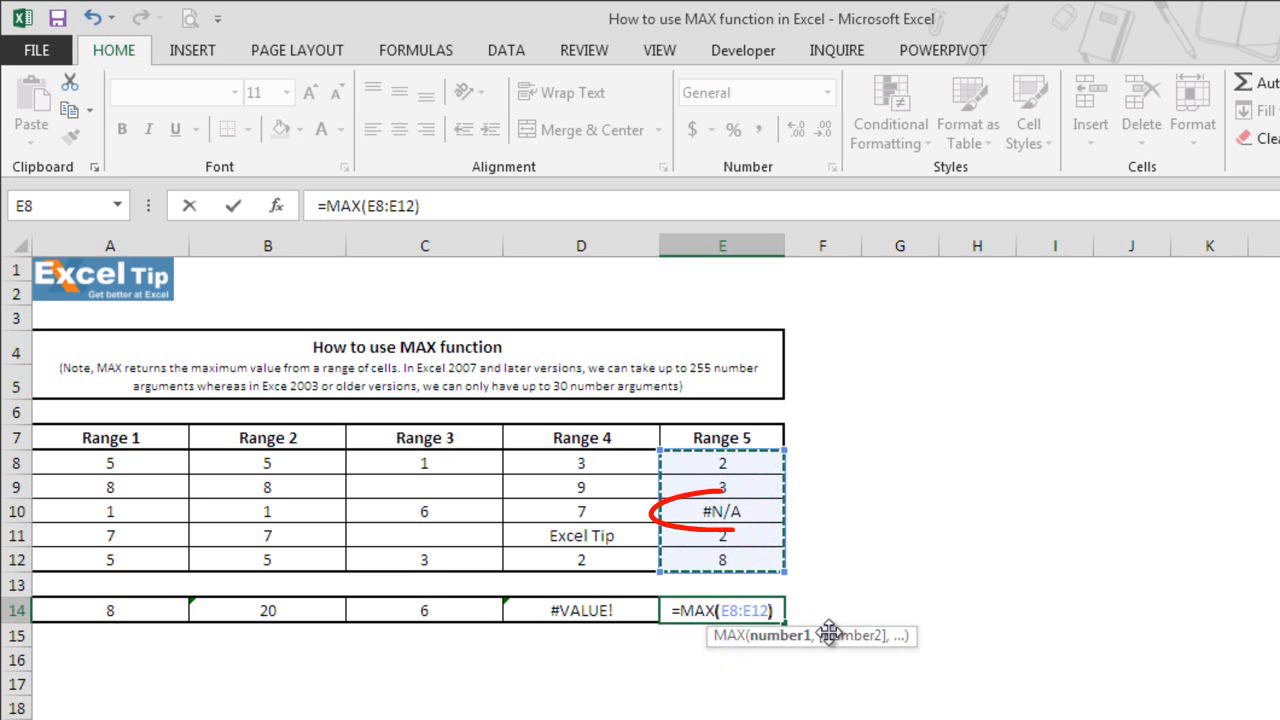
text())
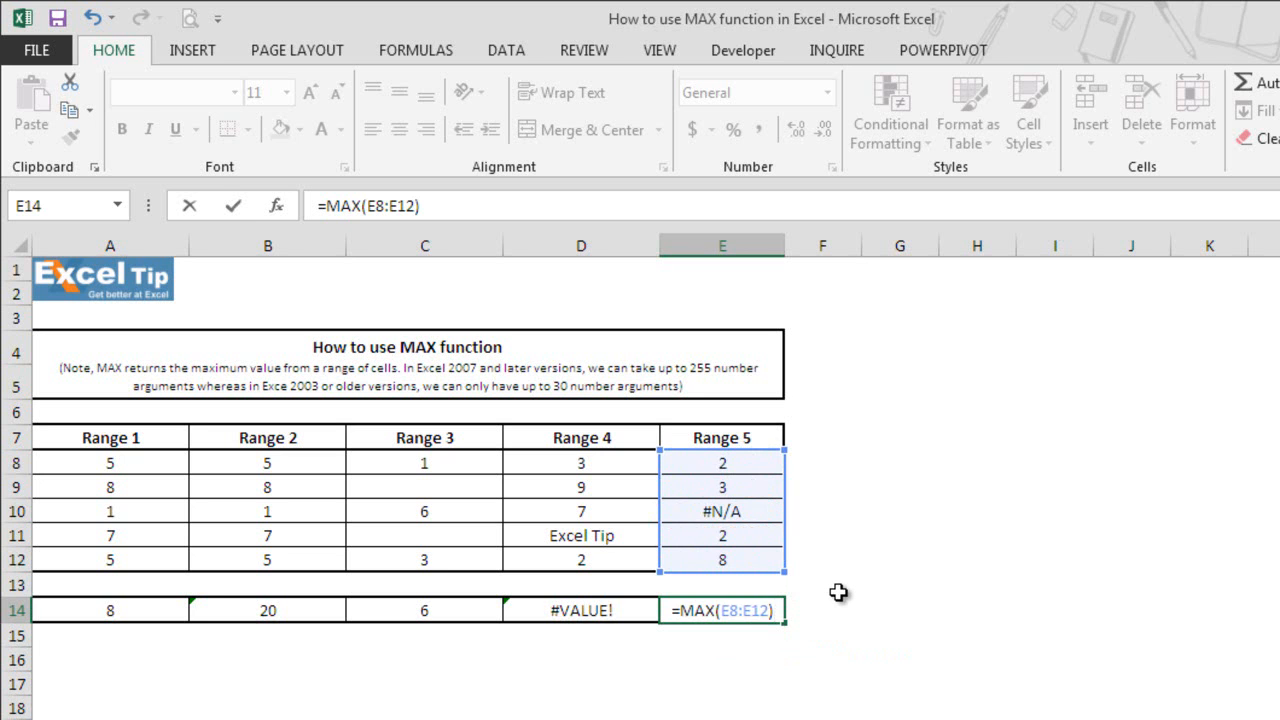
key(Return)
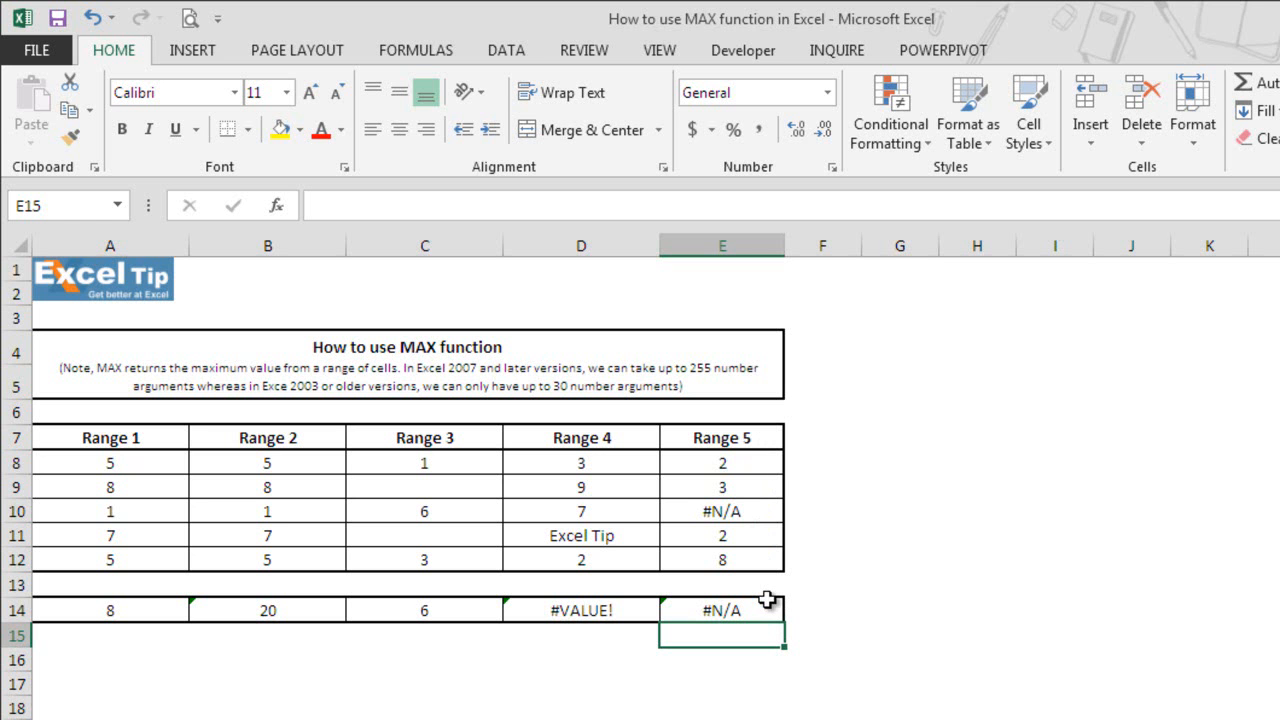
click(700, 705)
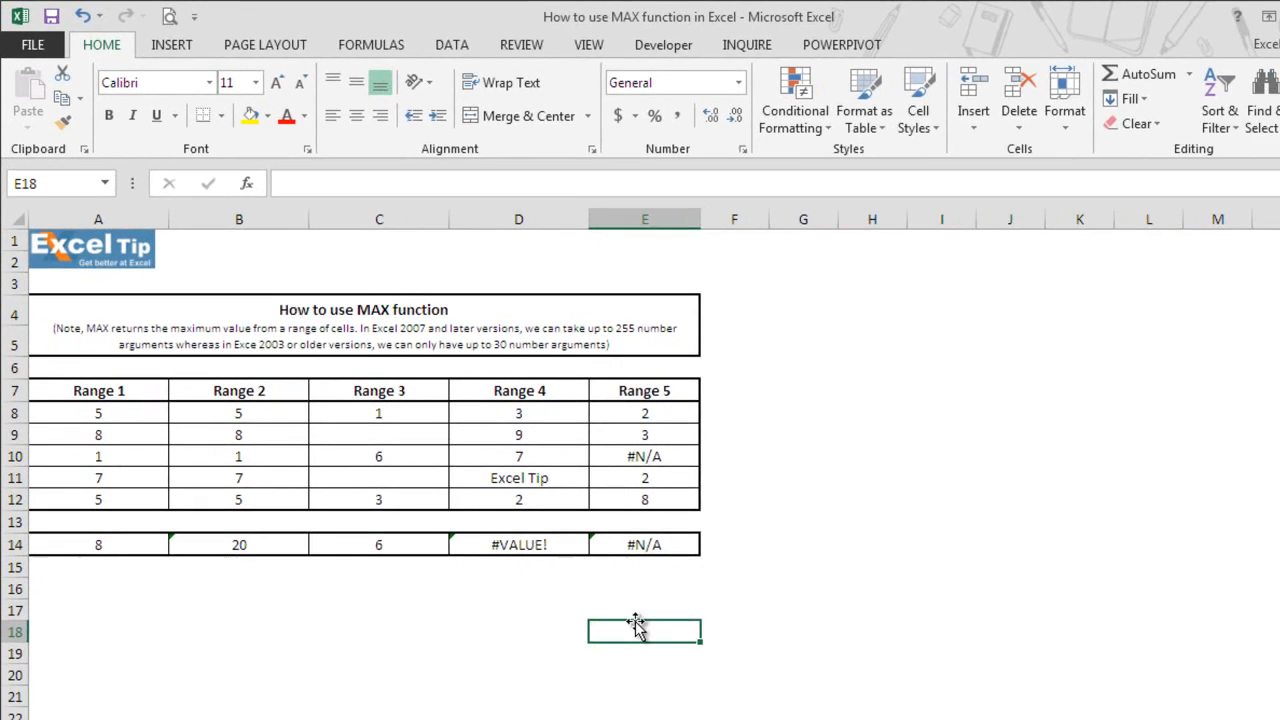